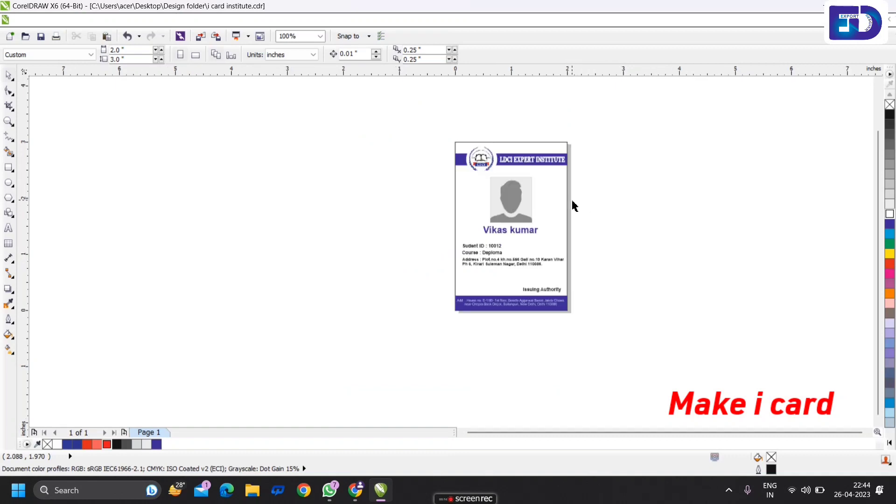
- Select all objects of the finished ID card and move them left off the page
{"action": "left_click_drag", "start_coordinate": [432, 131], "coordinate": [652, 374]}
{"action": "left_click_drag", "start_coordinate": [541, 224], "coordinate": [390, 217]}
{"action": "scroll", "coordinate": [508, 195], "scroll_direction": "up", "scroll_amount": 2}
{"action": "scroll", "coordinate": [501, 198], "scroll_direction": "down", "scroll_amount": 2}
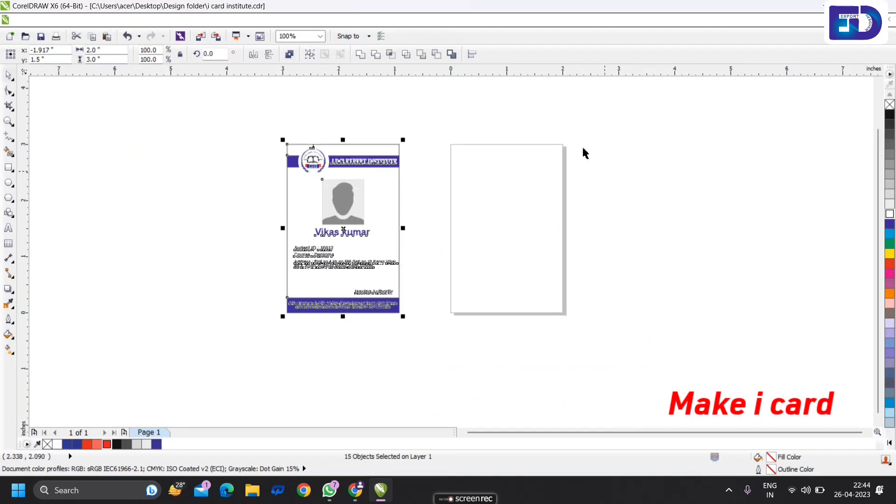
- Set the zoom level to 120% and clear the selection
{"action": "left_click", "coordinate": [320, 36]}
{"action": "left_click", "coordinate": [310, 117]}
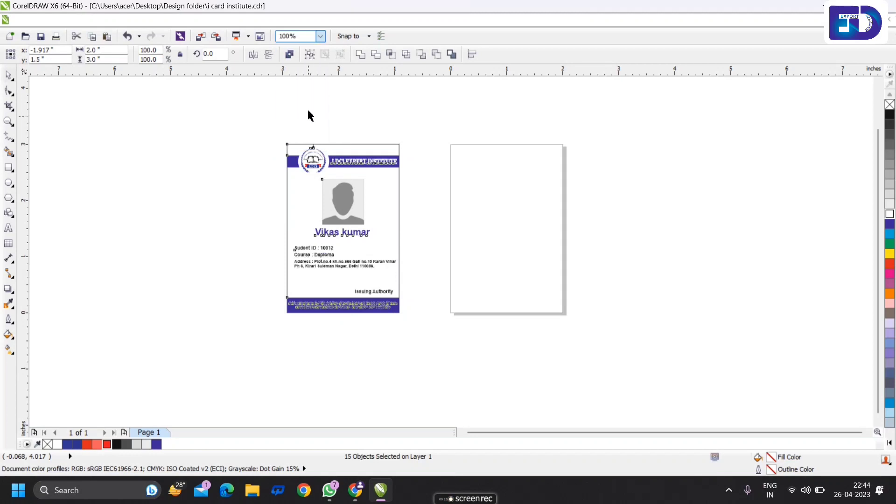
{"action": "type", "text": "120"}
{"action": "key", "text": "Return"}
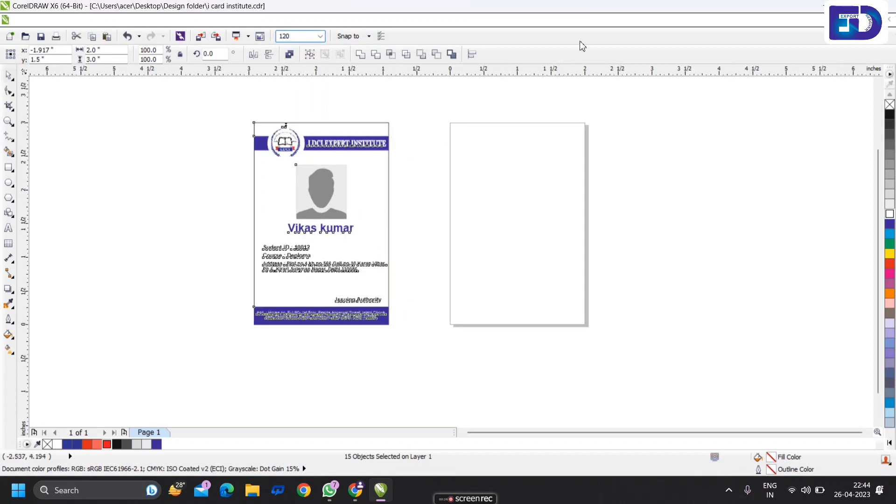
{"action": "left_click_drag", "start_coordinate": [297, 36], "coordinate": [268, 35]}
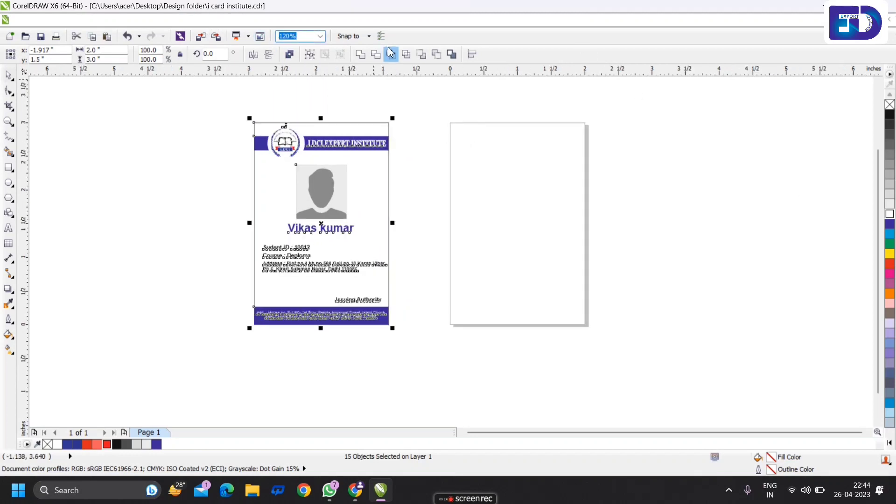
{"action": "left_click", "coordinate": [499, 114]}
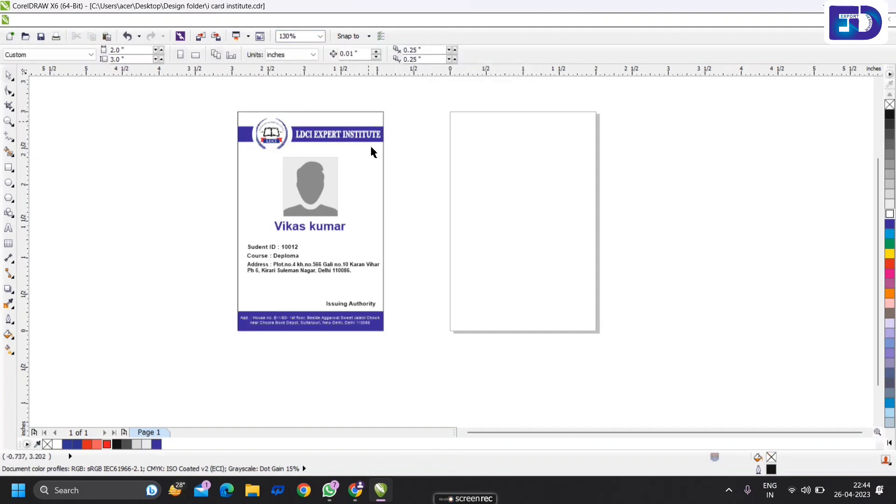
- Draw a rectangle over the blank page and size it to 2.0 × 3.0 inches
{"action": "left_click", "coordinate": [11, 171]}
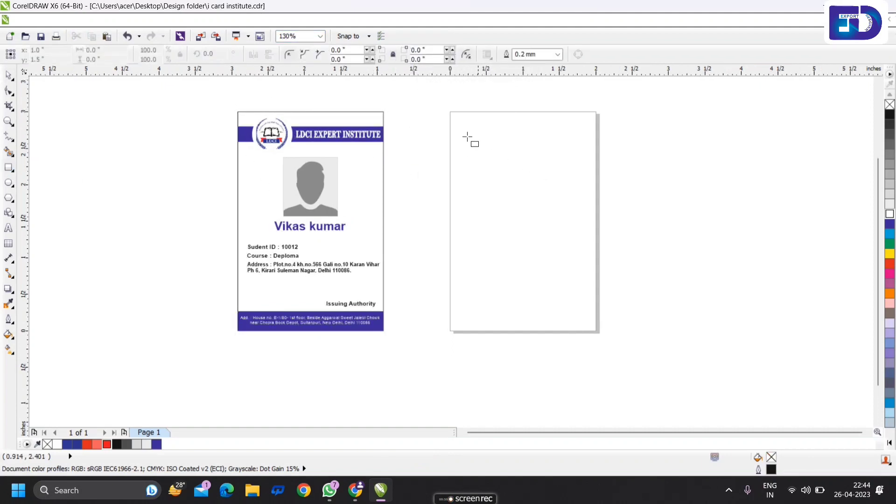
{"action": "left_click_drag", "start_coordinate": [451, 114], "coordinate": [585, 329]}
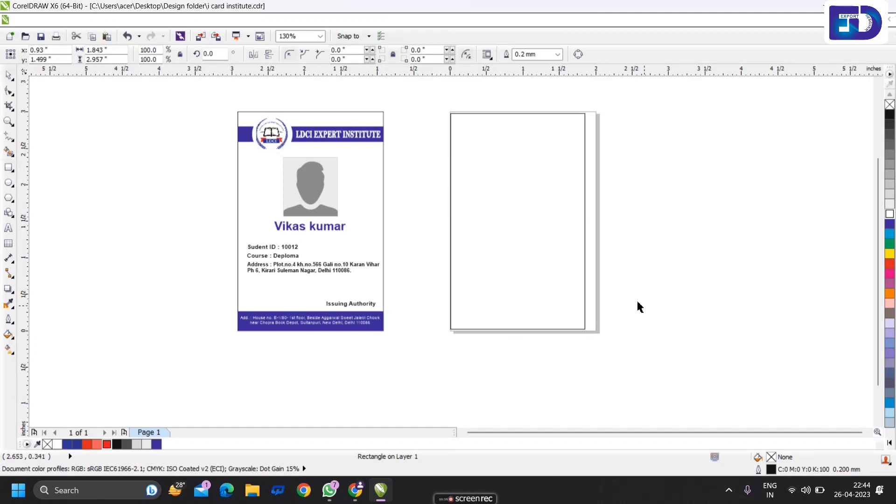
{"action": "key", "text": "space"}
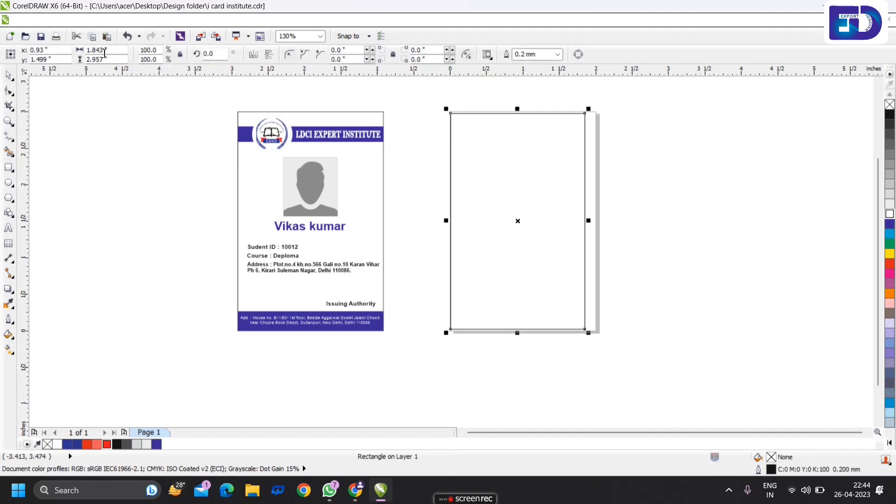
{"action": "left_click", "coordinate": [510, 153]}
{"action": "left_click", "coordinate": [436, 136]}
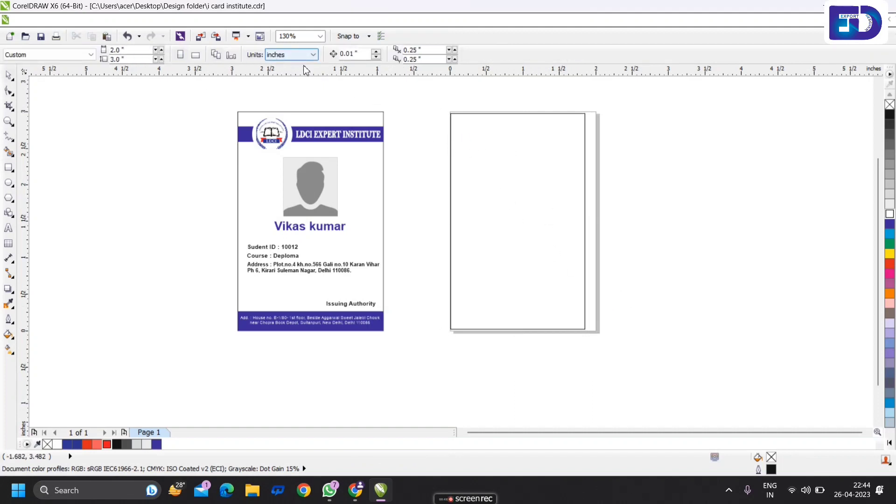
{"action": "left_click", "coordinate": [503, 133]}
{"action": "double_click", "coordinate": [103, 49]}
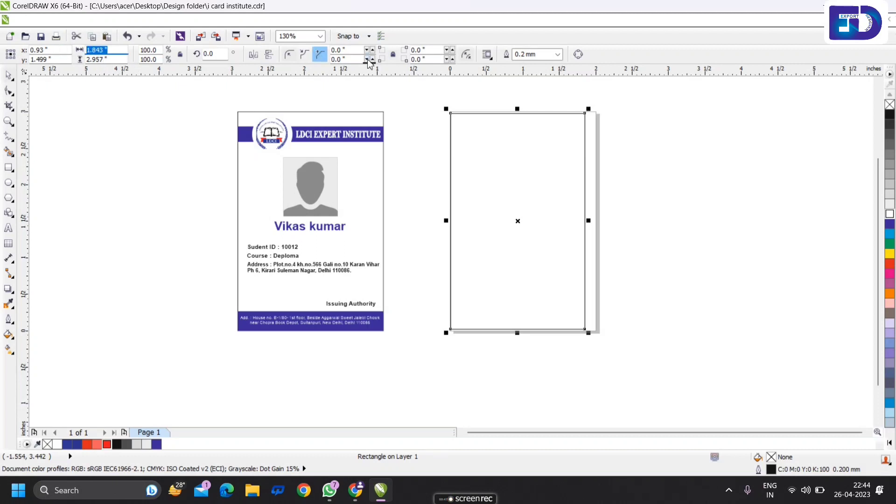
{"action": "type", "text": "2"}
{"action": "key", "text": "Tab"}
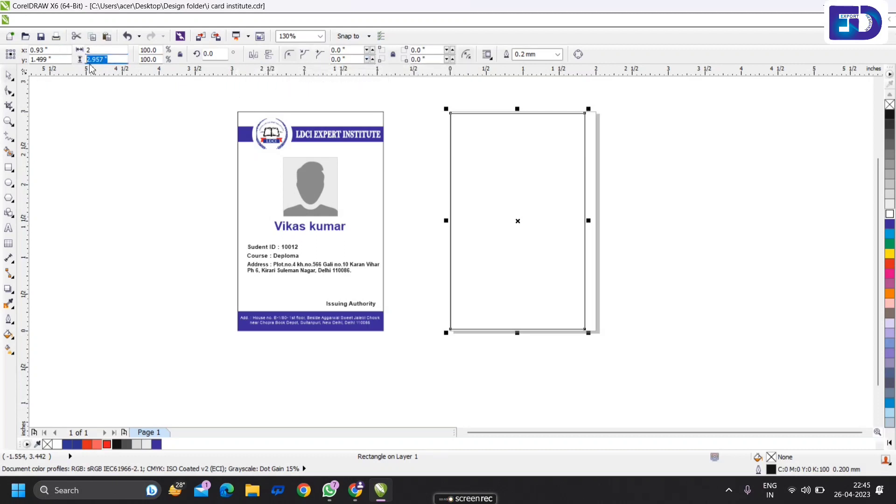
{"action": "type", "text": "3"}
{"action": "key", "text": "Return"}
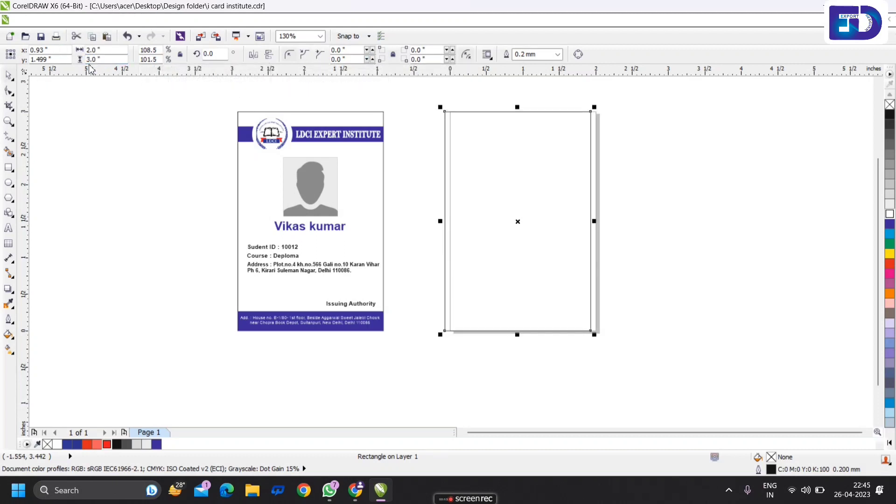
- Centre the 2 × 3 inch rectangle on the page
{"action": "left_click", "coordinate": [611, 182]}
{"action": "left_click", "coordinate": [572, 184]}
{"action": "key", "text": "p"}
{"action": "left_click", "coordinate": [624, 206]}
{"action": "left_click", "coordinate": [573, 171]}
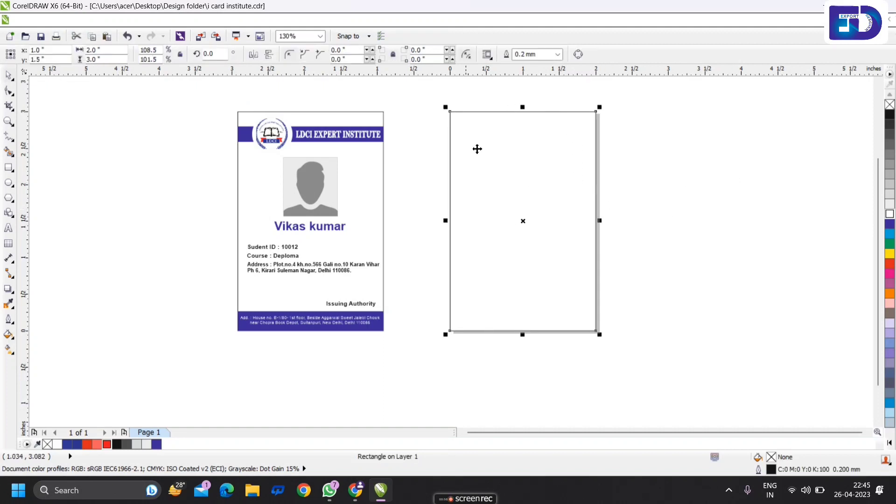
- Shrink a copy of the rectangle from the bottom toward the card's top
{"action": "left_click", "coordinate": [640, 176]}
{"action": "left_click", "coordinate": [544, 302]}
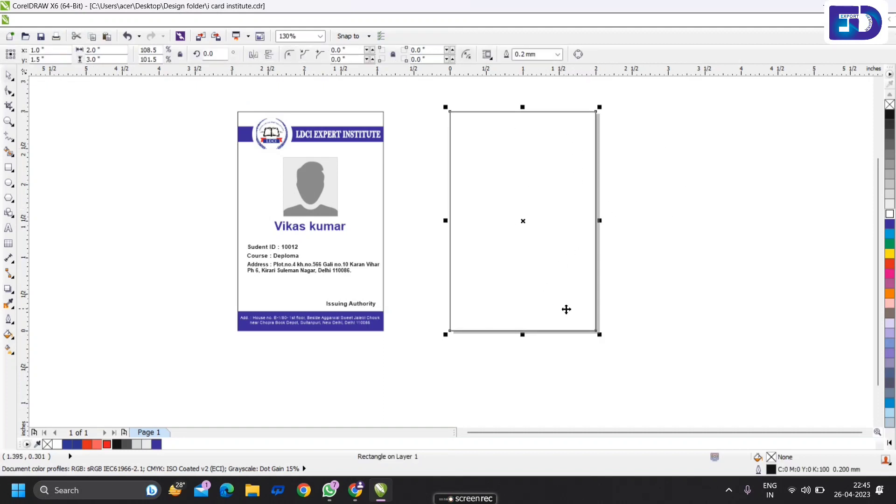
{"action": "left_click", "coordinate": [562, 303]}
{"action": "left_click", "coordinate": [522, 332]}
{"action": "left_click_drag", "start_coordinate": [522, 333], "coordinate": [523, 156]}
{"action": "left_click", "coordinate": [536, 245]}
{"action": "left_click", "coordinate": [524, 221]}
- Reduce the copy to a roughly 0.2-inch strip and position it just under the card's top edge
{"action": "scroll", "coordinate": [519, 120], "scroll_direction": "up", "scroll_amount": 3}
{"action": "left_click_drag", "start_coordinate": [525, 104], "coordinate": [526, 170]}
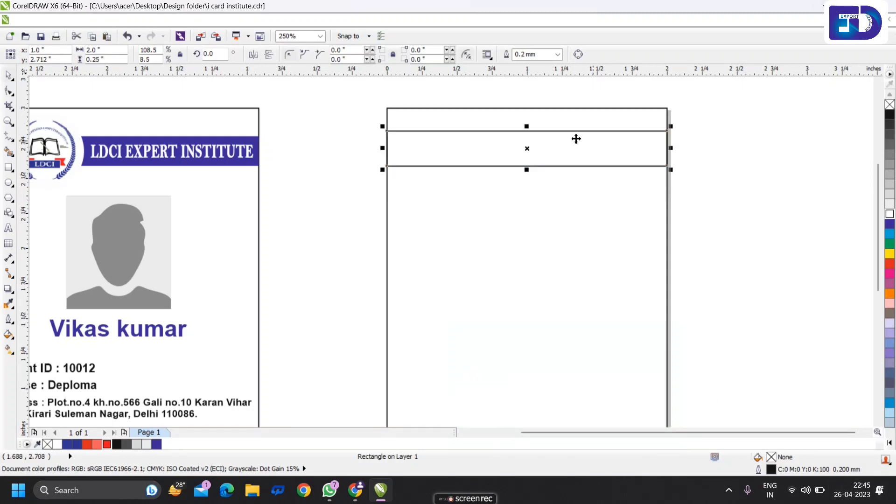
{"action": "scroll", "coordinate": [531, 133], "scroll_direction": "up", "scroll_amount": 6}
{"action": "left_click_drag", "start_coordinate": [516, 123], "coordinate": [514, 163]}
{"action": "scroll", "coordinate": [513, 164], "scroll_direction": "down", "scroll_amount": 6}
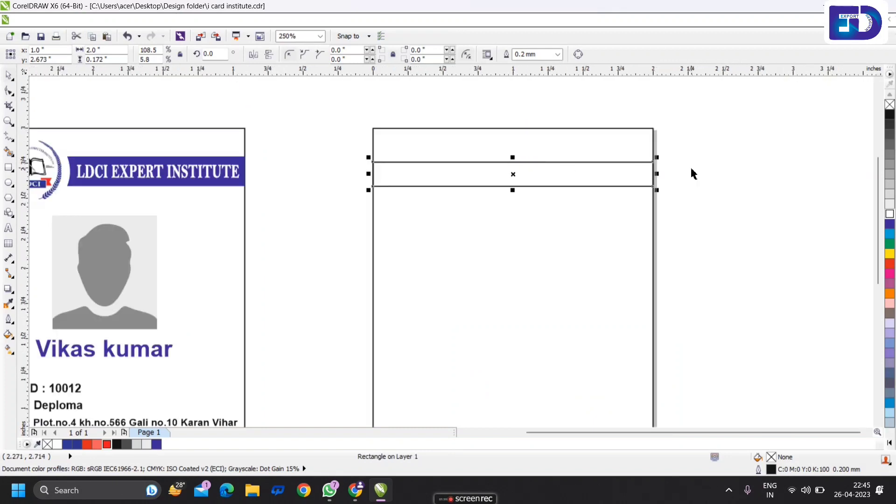
{"action": "left_click", "coordinate": [557, 214]}
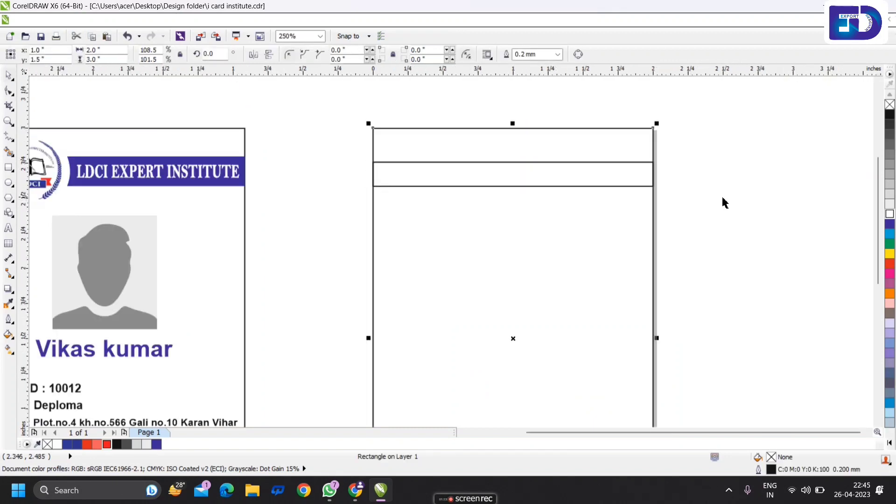
{"action": "left_click_drag", "start_coordinate": [502, 186], "coordinate": [514, 155]}
{"action": "scroll", "coordinate": [514, 149], "scroll_direction": "up", "scroll_amount": 3}
{"action": "scroll", "coordinate": [517, 221], "scroll_direction": "down", "scroll_amount": 1}
{"action": "left_click", "coordinate": [675, 219]}
{"action": "scroll", "coordinate": [536, 217], "scroll_direction": "down", "scroll_amount": 1}
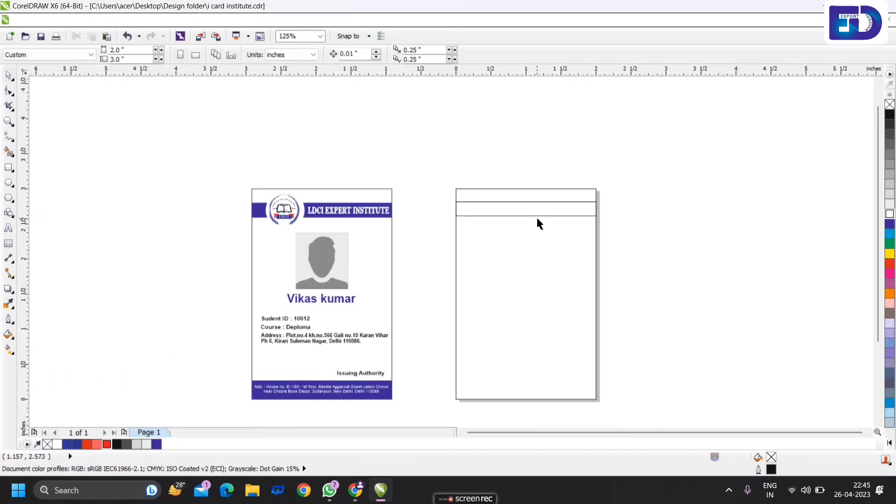
{"action": "scroll", "coordinate": [521, 211], "scroll_direction": "up", "scroll_amount": 1}
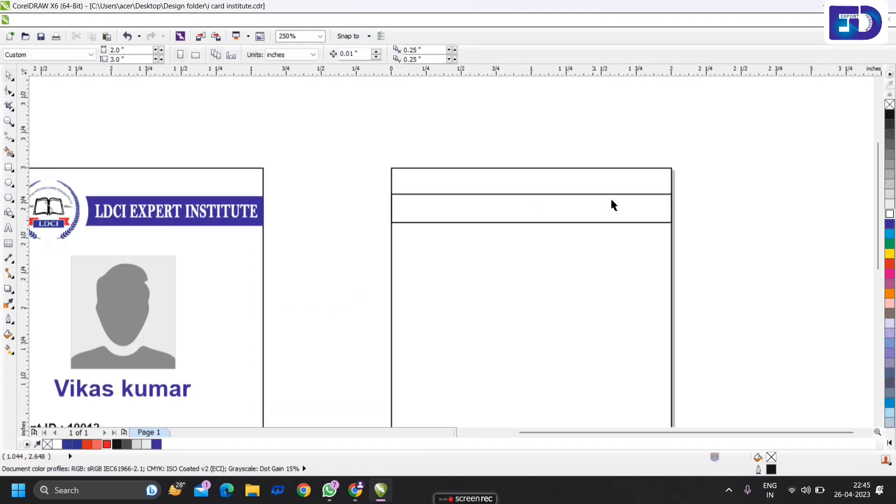
- Draw a circle and move it onto the header strip
{"action": "left_click", "coordinate": [8, 182]}
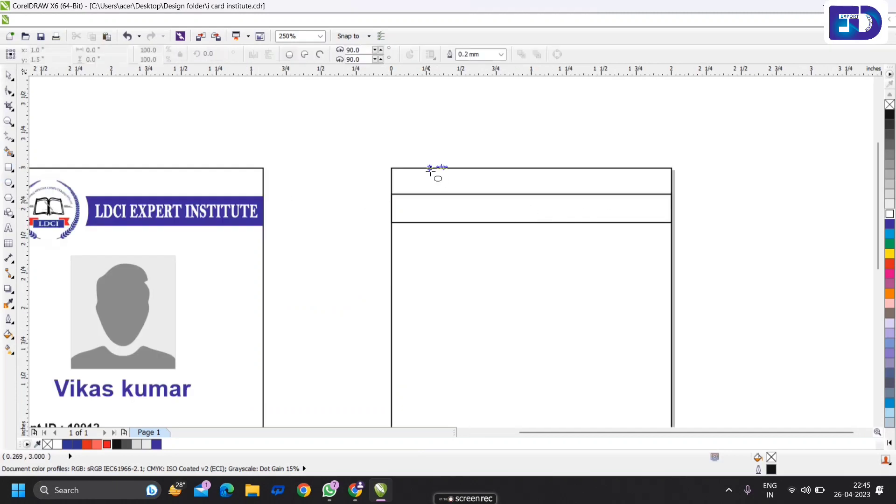
{"action": "left_click_drag", "start_coordinate": [430, 169], "coordinate": [481, 254]}
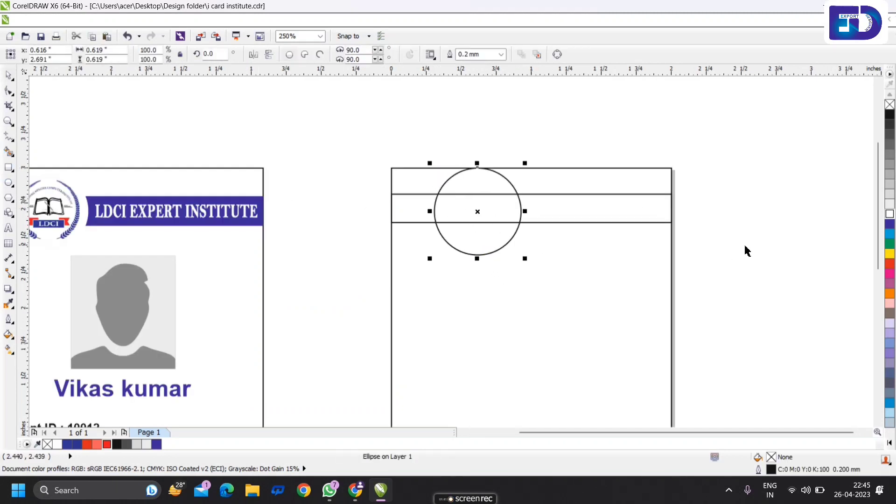
{"action": "key", "text": "space"}
{"action": "scroll", "coordinate": [463, 172], "scroll_direction": "up", "scroll_amount": 2}
{"action": "left_click_drag", "start_coordinate": [465, 183], "coordinate": [482, 194]}
{"action": "scroll", "coordinate": [482, 194], "scroll_direction": "down", "scroll_amount": 2}
{"action": "scroll", "coordinate": [558, 236], "scroll_direction": "up", "scroll_amount": 1}
- Centre the header strip vertically on the circle
{"action": "left_click", "coordinate": [521, 245]}
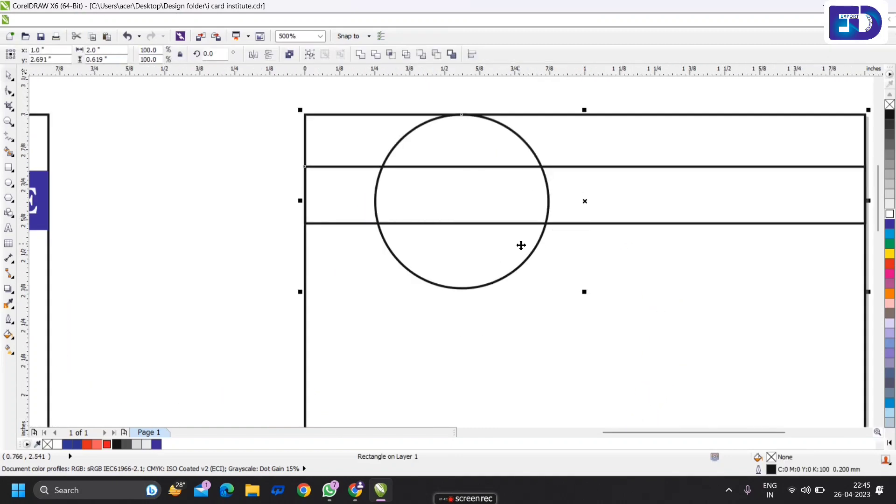
{"action": "key", "text": "e"}
{"action": "scroll", "coordinate": [520, 212], "scroll_direction": "down", "scroll_amount": 2}
{"action": "left_click", "coordinate": [722, 220]}
{"action": "scroll", "coordinate": [581, 210], "scroll_direction": "up", "scroll_amount": 1}
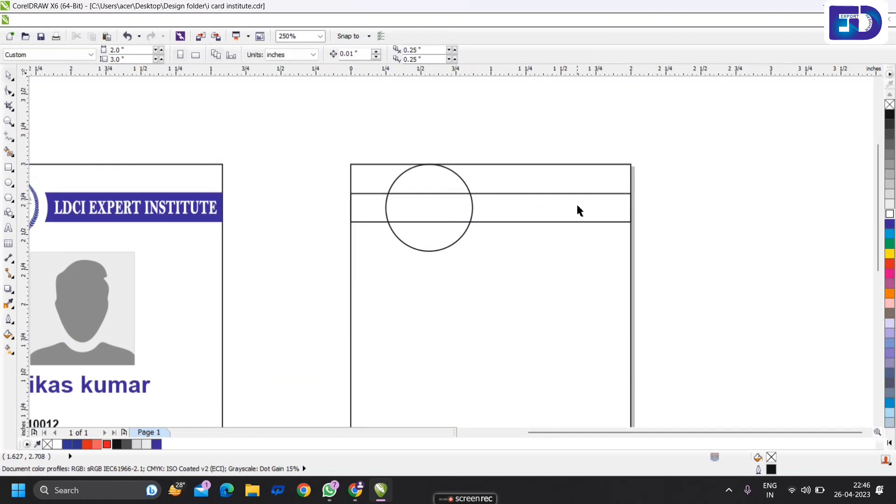
- Duplicate the header strip and align the copy to the card's bottom edge
{"action": "left_click", "coordinate": [591, 210]}
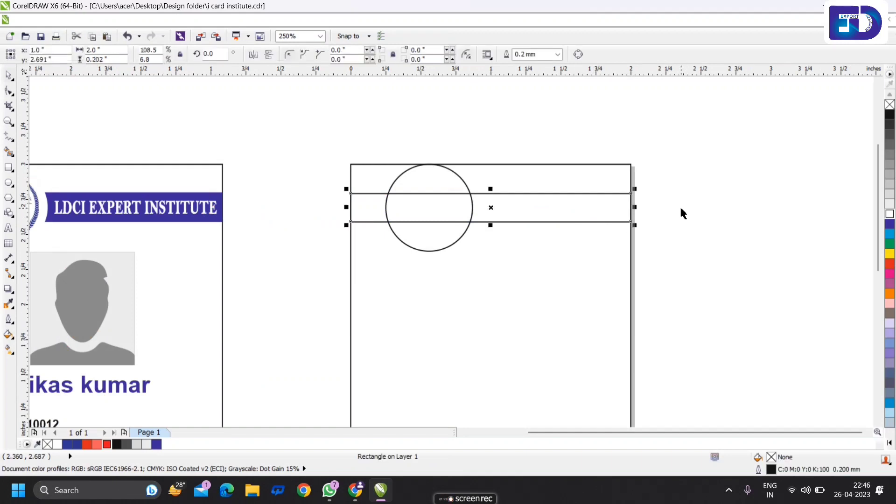
{"action": "scroll", "coordinate": [543, 218], "scroll_direction": "down", "scroll_amount": 1}
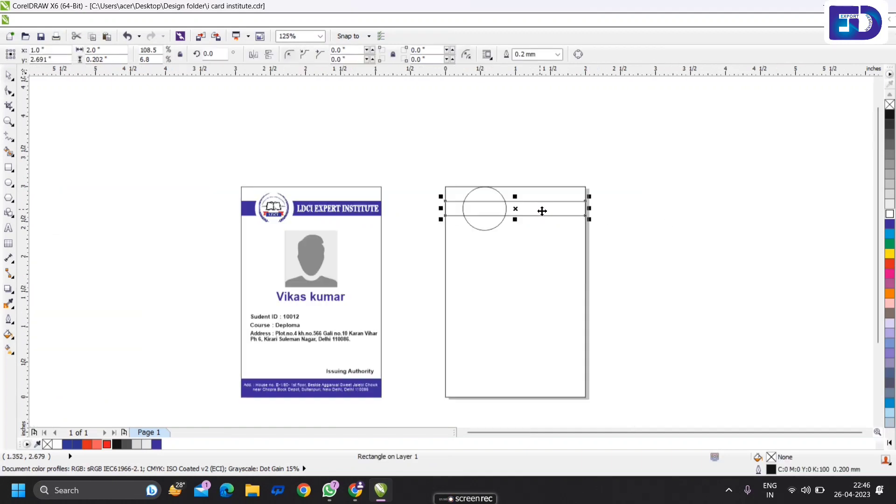
{"action": "key", "text": "KP_Add"}
{"action": "left_click", "coordinate": [523, 294], "text": "shift"}
{"action": "key", "text": "b"}
{"action": "left_click", "coordinate": [602, 345]}
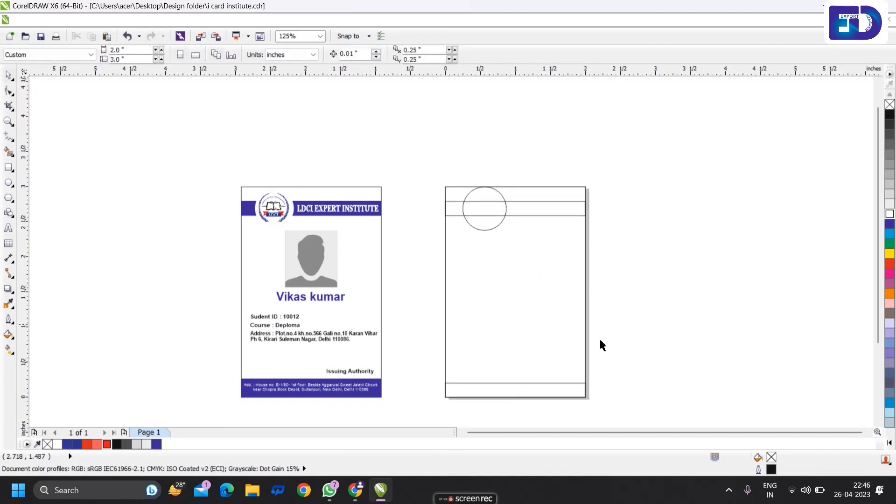
- Resize the bottom strip into a thin footer band along the card's bottom
{"action": "left_click", "coordinate": [551, 393]}
{"action": "scroll", "coordinate": [516, 388], "scroll_direction": "up", "scroll_amount": 2}
{"action": "left_click_drag", "start_coordinate": [509, 357], "coordinate": [499, 324]}
{"action": "scroll", "coordinate": [509, 334], "scroll_direction": "down", "scroll_amount": 1}
{"action": "scroll", "coordinate": [507, 330], "scroll_direction": "up", "scroll_amount": 1}
{"action": "scroll", "coordinate": [500, 324], "scroll_direction": "down", "scroll_amount": 1}
{"action": "left_click", "coordinate": [601, 339]}
{"action": "left_click", "coordinate": [602, 335]}
{"action": "left_click", "coordinate": [595, 317], "text": "shift"}
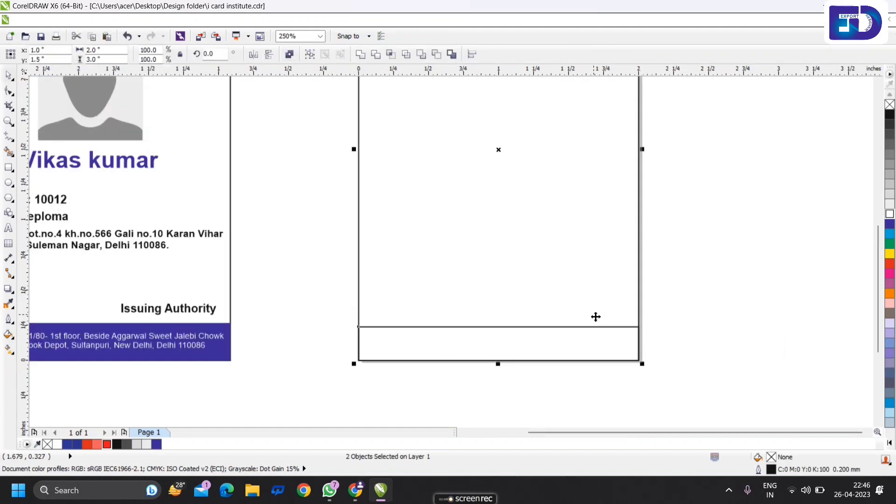
{"action": "left_click", "coordinate": [716, 304]}
{"action": "scroll", "coordinate": [658, 313], "scroll_direction": "down", "scroll_amount": 1}
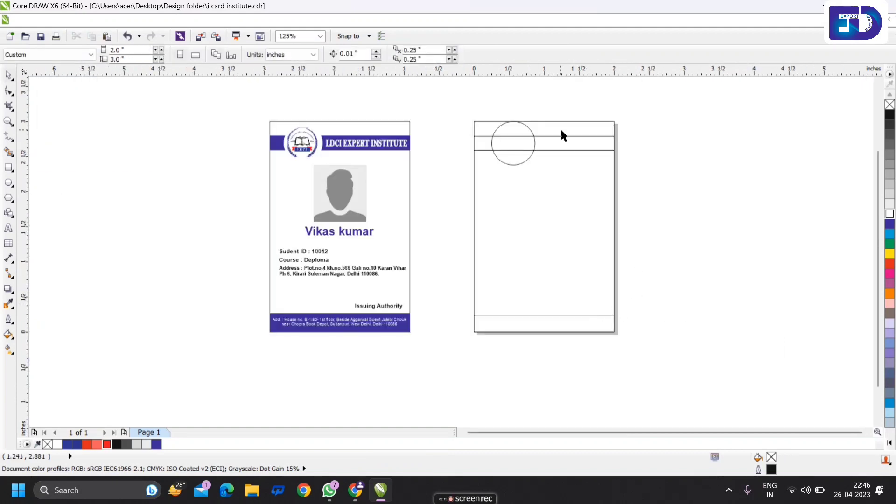
- Fill the circle white and remove its outline
{"action": "scroll", "coordinate": [567, 130], "scroll_direction": "up", "scroll_amount": 1}
{"action": "left_click", "coordinate": [488, 194]}
{"action": "left_click", "coordinate": [889, 216]}
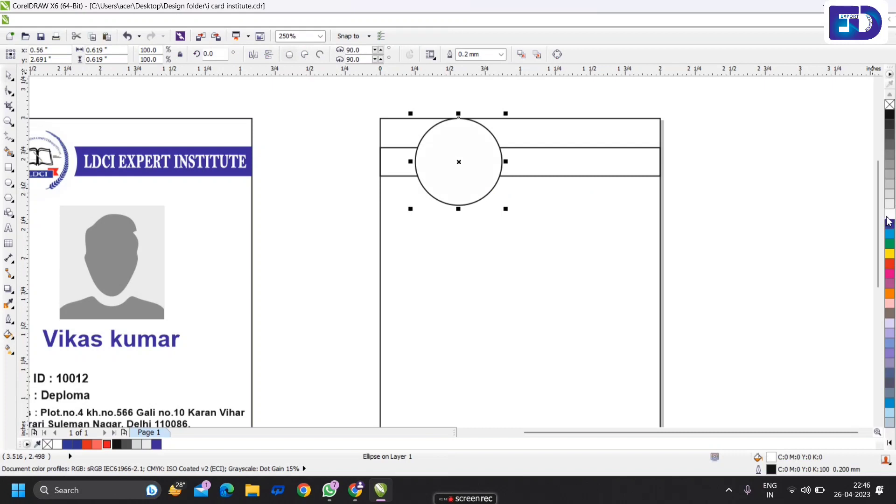
{"action": "right_click", "coordinate": [888, 218]}
{"action": "left_click", "coordinate": [820, 195]}
{"action": "left_click", "coordinate": [482, 145]}
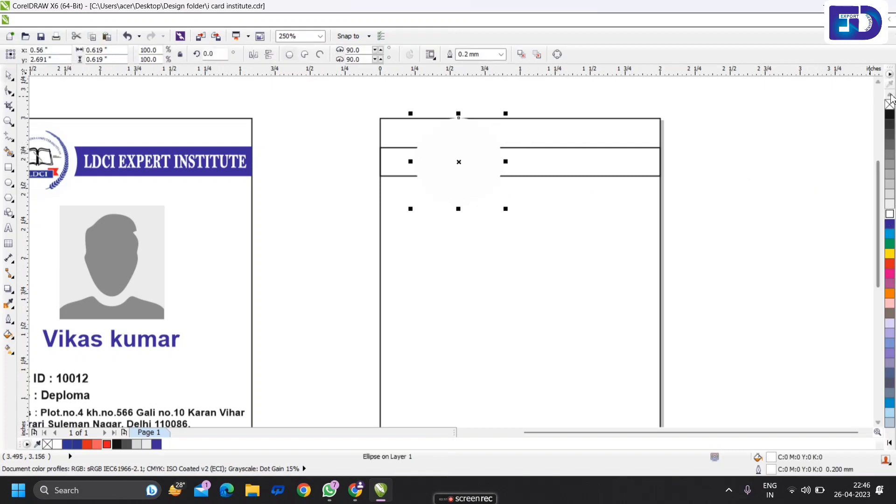
{"action": "right_click", "coordinate": [889, 104]}
{"action": "left_click", "coordinate": [776, 118]}
- Fill the header band dark blue, then select the footer strip
{"action": "scroll", "coordinate": [463, 127], "scroll_direction": "up", "scroll_amount": 2}
{"action": "left_click", "coordinate": [475, 137]}
{"action": "scroll", "coordinate": [476, 138], "scroll_direction": "down", "scroll_amount": 1}
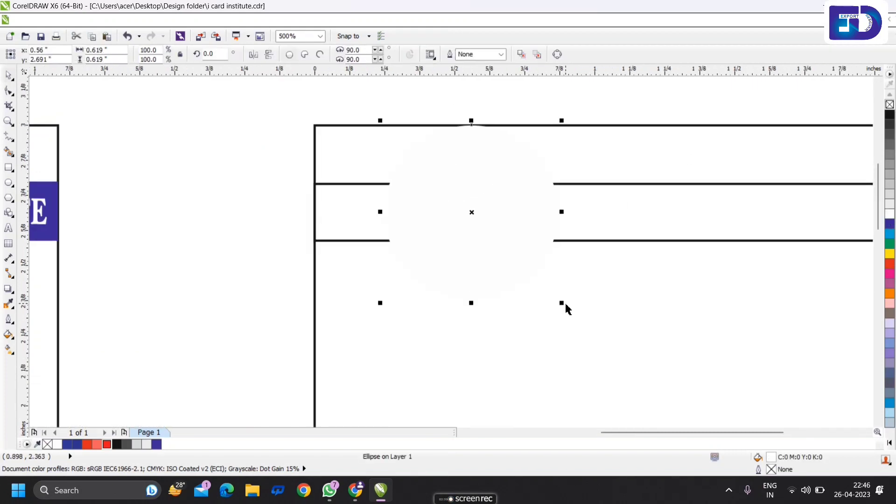
{"action": "left_click", "coordinate": [580, 112]}
{"action": "scroll", "coordinate": [580, 112], "scroll_direction": "up", "scroll_amount": 1}
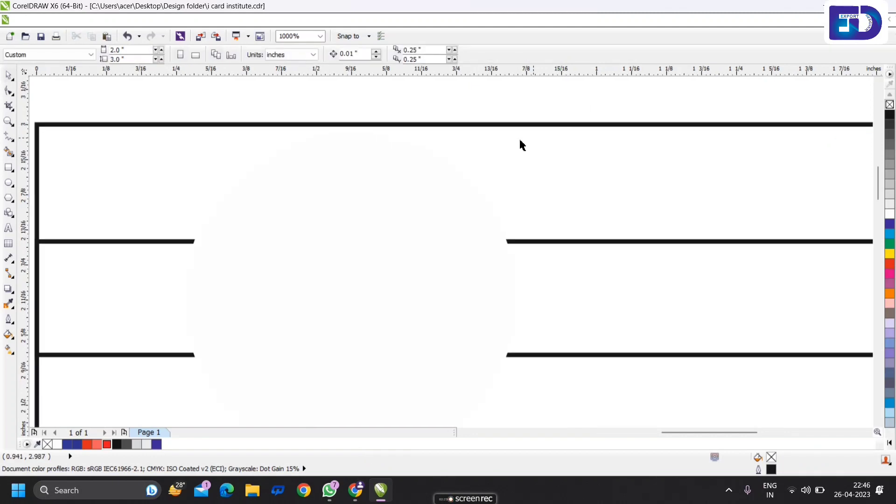
{"action": "scroll", "coordinate": [520, 140], "scroll_direction": "down", "scroll_amount": 1}
{"action": "scroll", "coordinate": [513, 172], "scroll_direction": "down", "scroll_amount": 1}
{"action": "scroll", "coordinate": [603, 171], "scroll_direction": "up", "scroll_amount": 1}
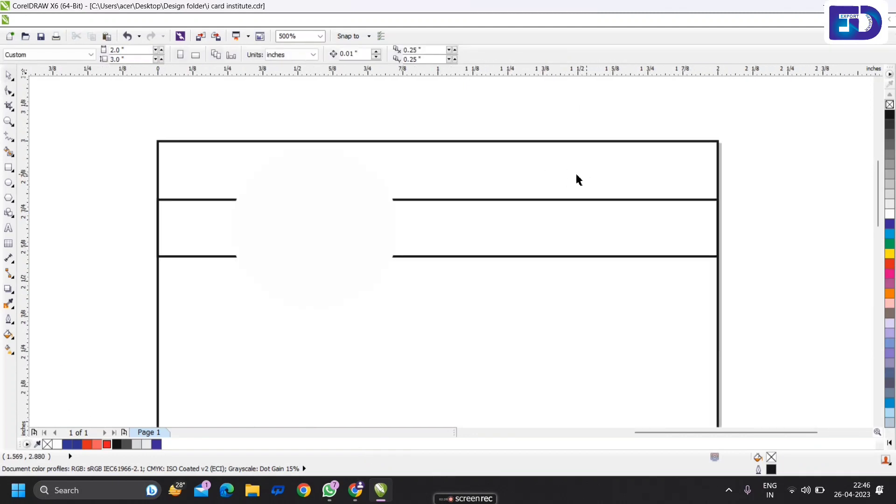
{"action": "scroll", "coordinate": [577, 175], "scroll_direction": "down", "scroll_amount": 1}
{"action": "left_click", "coordinate": [551, 214]}
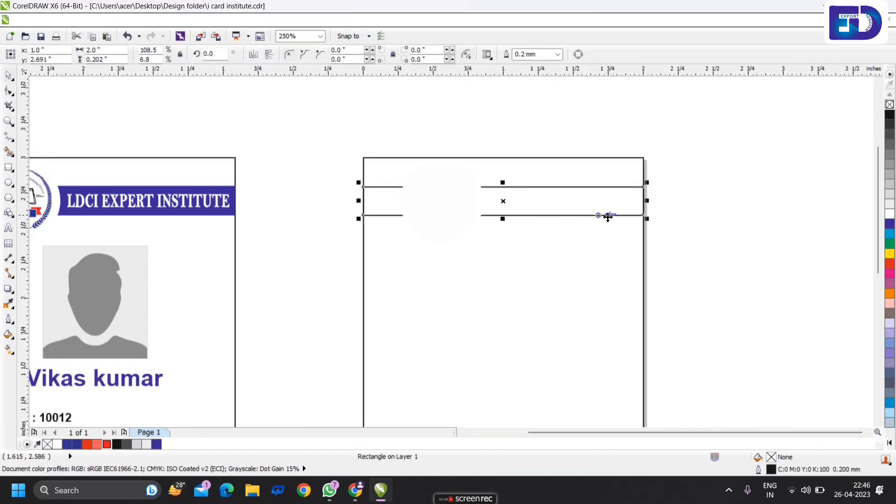
{"action": "left_click", "coordinate": [155, 443]}
{"action": "scroll", "coordinate": [517, 218], "scroll_direction": "down", "scroll_amount": 1}
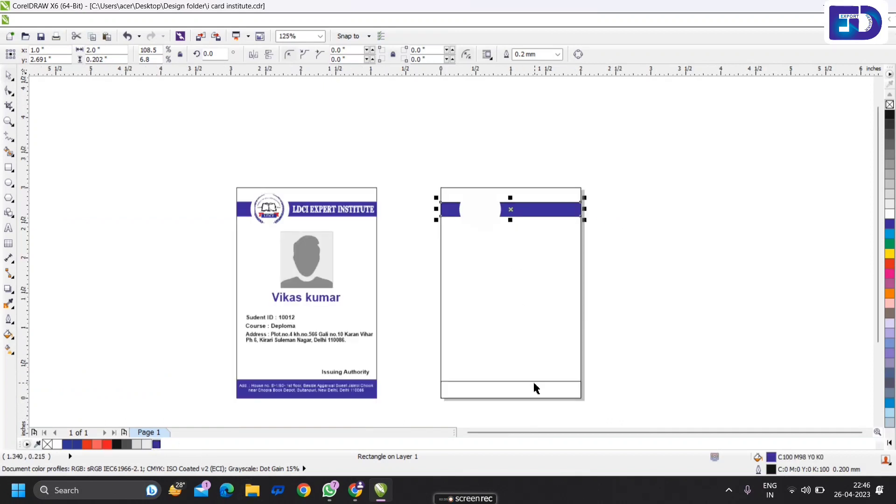
{"action": "left_click", "coordinate": [535, 389]}
- Fill the footer band dark blue and copy the LDCI logo into the second card's circle
{"action": "left_click", "coordinate": [157, 444]}
{"action": "left_click", "coordinate": [226, 212]}
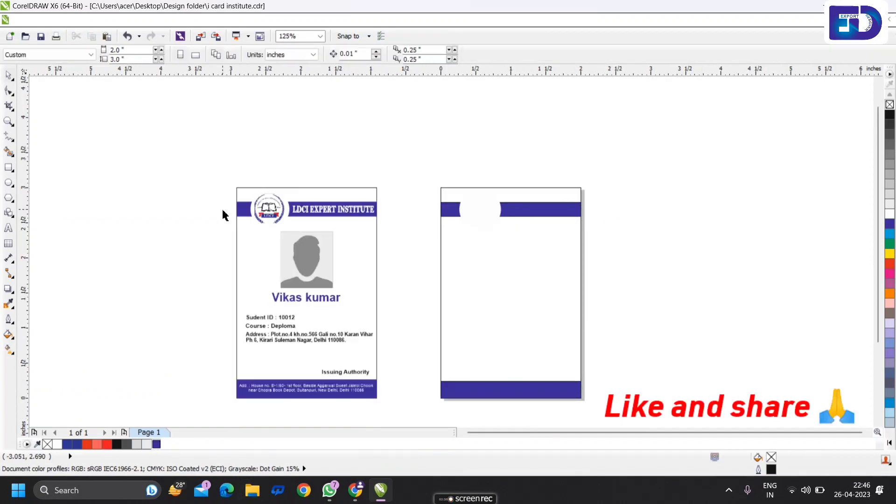
{"action": "left_click", "coordinate": [276, 209]}
{"action": "left_click_drag", "start_coordinate": [277, 209], "coordinate": [480, 207]}
{"action": "scroll", "coordinate": [480, 208], "scroll_direction": "up", "scroll_amount": 1}
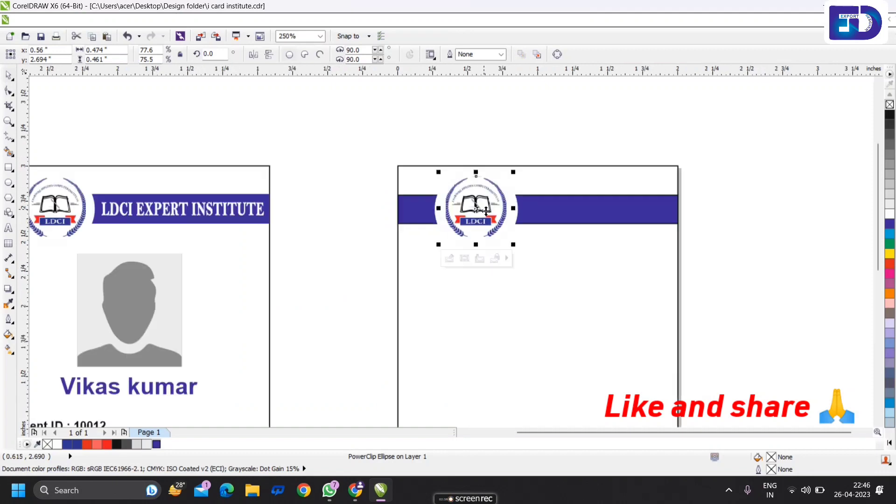
{"action": "left_click", "coordinate": [586, 146]}
{"action": "scroll", "coordinate": [480, 213], "scroll_direction": "up", "scroll_amount": 1}
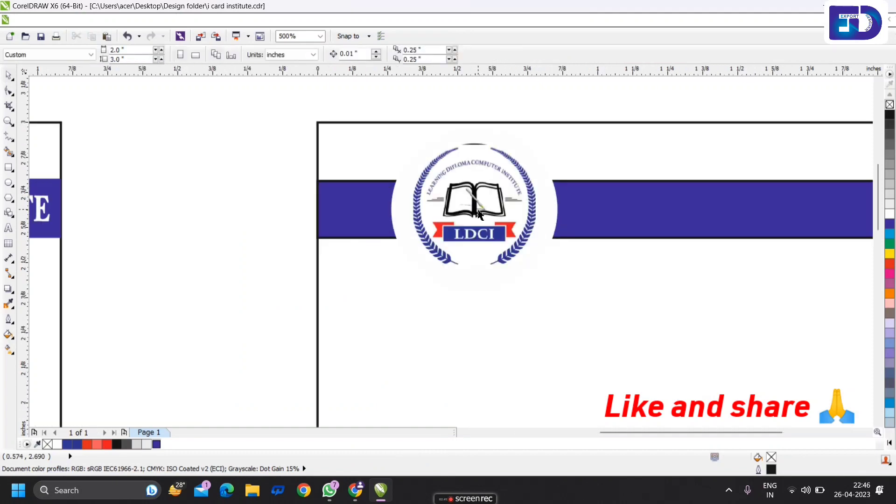
{"action": "scroll", "coordinate": [480, 214], "scroll_direction": "down", "scroll_amount": 1}
- Remove the outline from the blue header band
{"action": "left_click", "coordinate": [536, 205]}
{"action": "right_click", "coordinate": [889, 104]}
{"action": "left_click", "coordinate": [818, 133]}
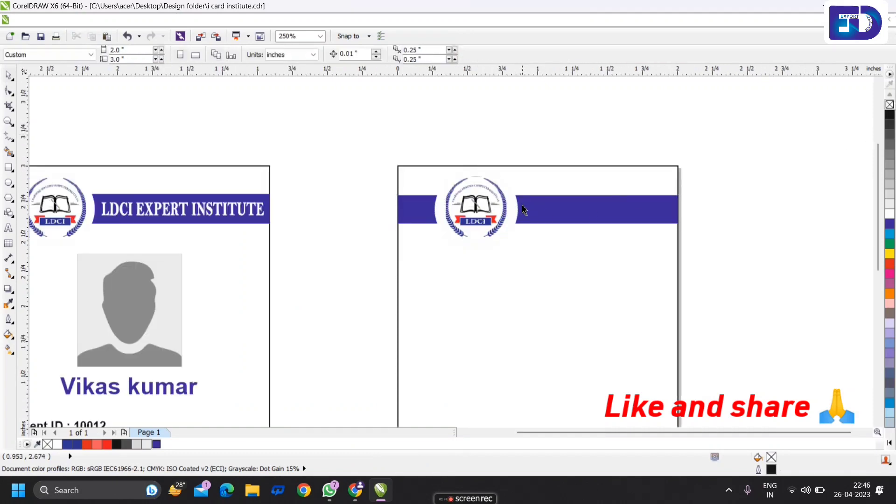
{"action": "scroll", "coordinate": [523, 210], "scroll_direction": "down", "scroll_amount": 1}
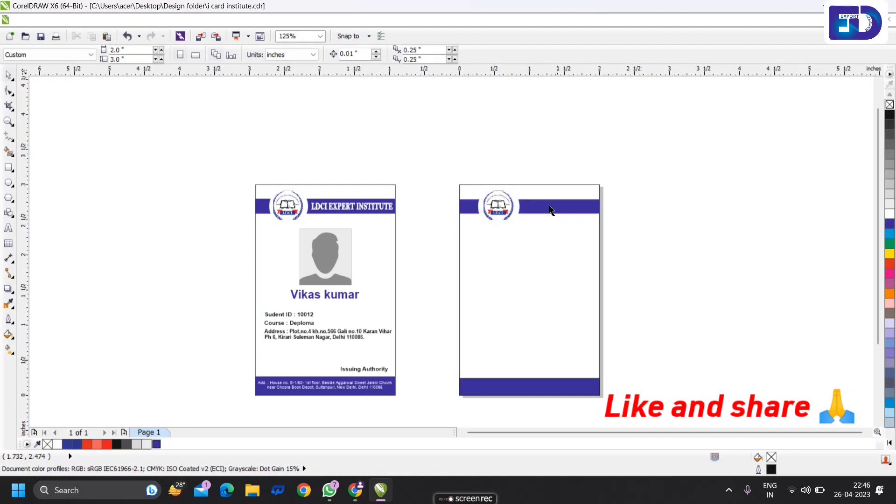
{"action": "scroll", "coordinate": [550, 210], "scroll_direction": "up", "scroll_amount": 1}
{"action": "left_click", "coordinate": [9, 228]}
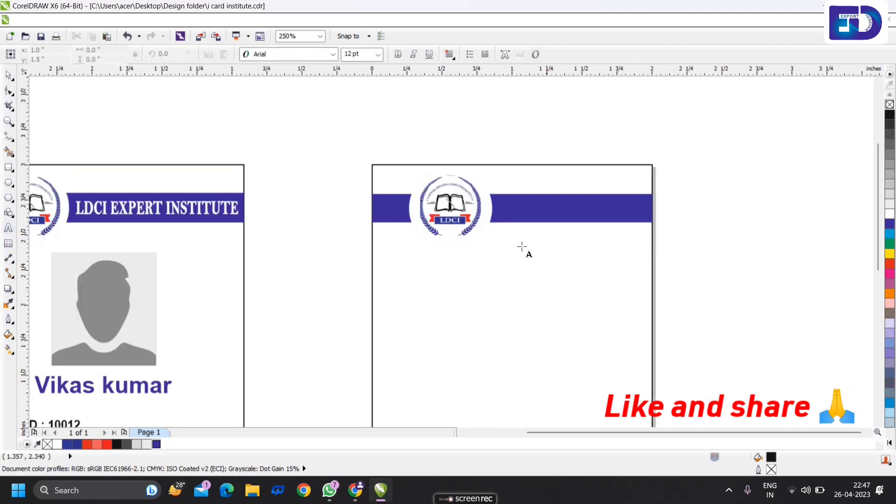
{"action": "left_click", "coordinate": [497, 271]}
{"action": "type", "text": "L"}
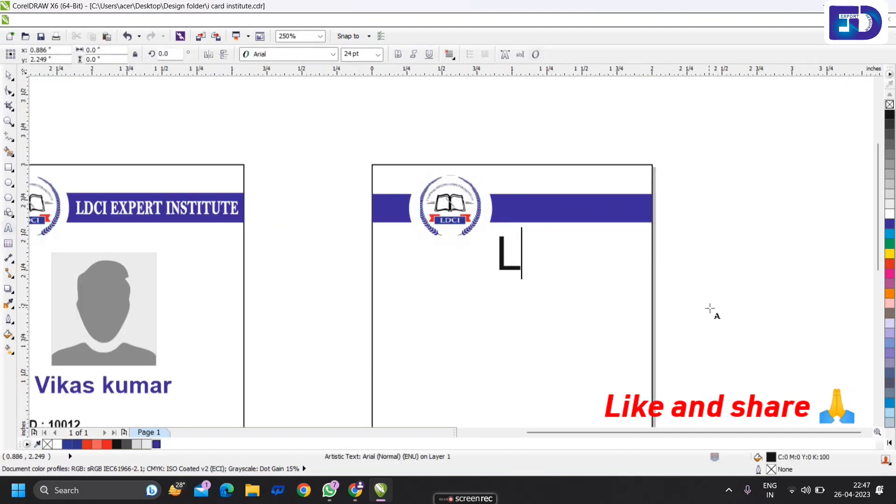
{"action": "type", "text": "DCI EXPER"}
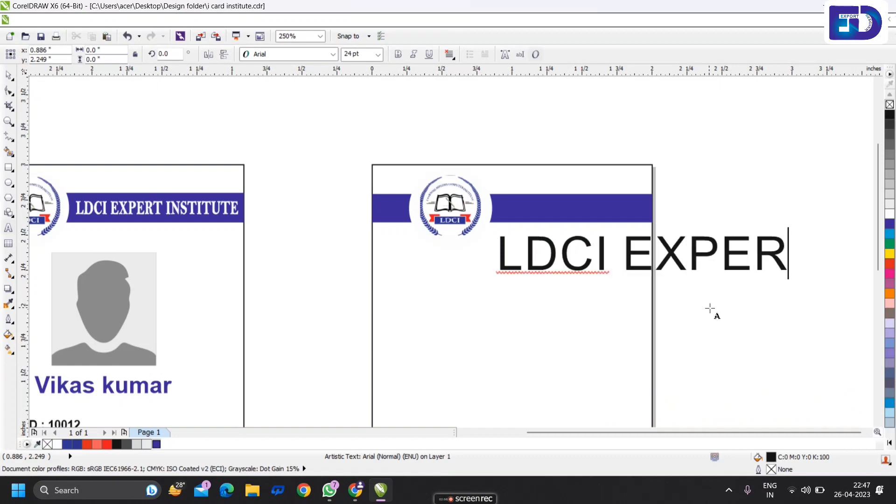
{"action": "type", "text": "T INSTITUTE"}
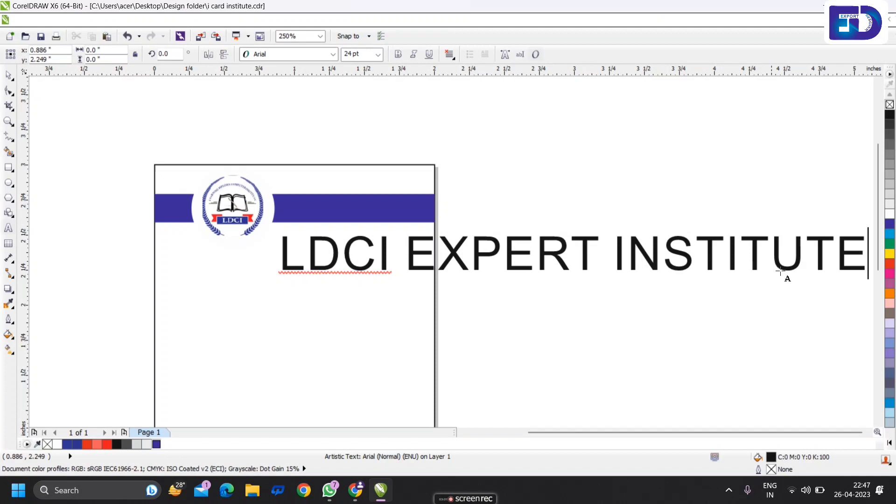
{"action": "left_click", "coordinate": [8, 75]}
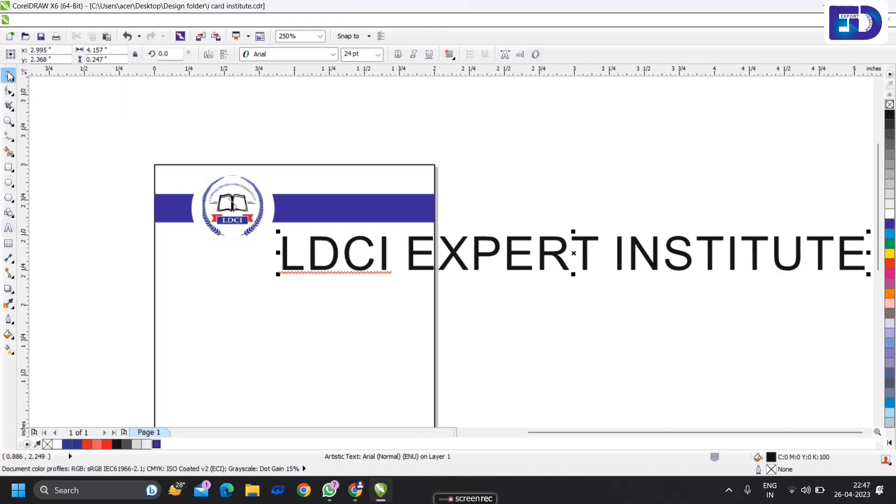
{"action": "left_click", "coordinate": [333, 54]}
{"action": "left_click", "coordinate": [306, 84]}
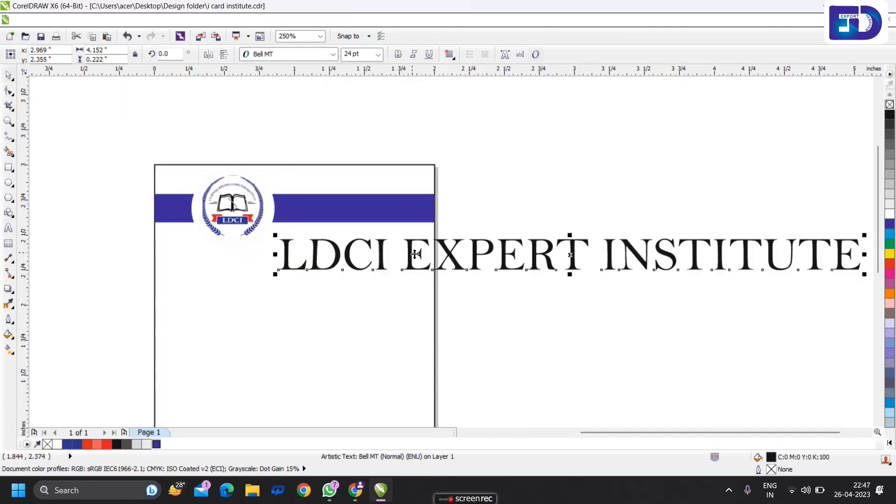
{"action": "left_click", "coordinate": [398, 55]}
{"action": "left_click", "coordinate": [378, 54]}
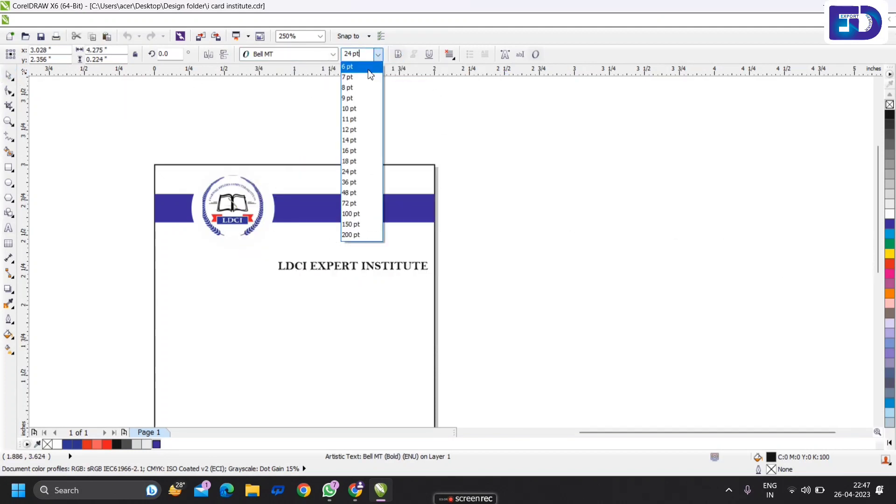
{"action": "left_click", "coordinate": [356, 65]}
{"action": "left_click", "coordinate": [486, 198]}
{"action": "left_click_drag", "start_coordinate": [355, 261], "coordinate": [344, 211]}
{"action": "scroll", "coordinate": [344, 211], "scroll_direction": "up", "scroll_amount": 2}
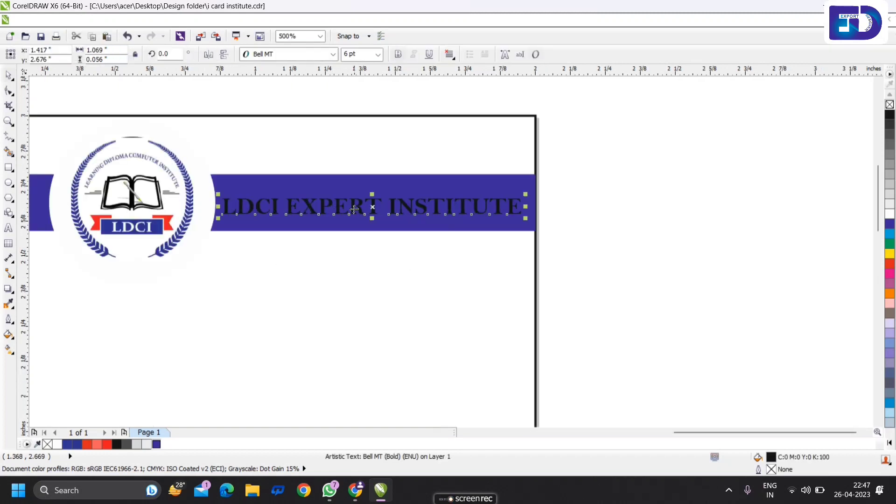
{"action": "left_click", "coordinate": [384, 236], "text": "shift"}
{"action": "key", "text": "e"}
{"action": "scroll", "coordinate": [478, 202], "scroll_direction": "down", "scroll_amount": 1}
{"action": "key", "text": "Escape"}
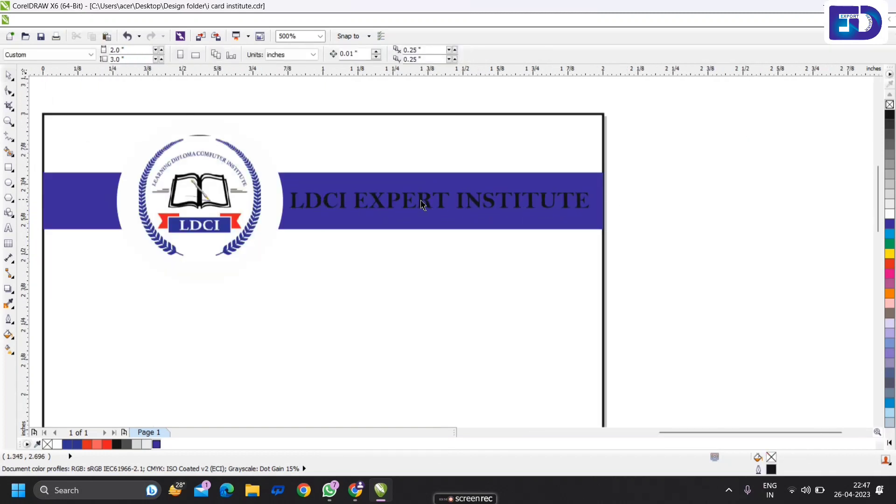
{"action": "scroll", "coordinate": [422, 204], "scroll_direction": "up", "scroll_amount": 1}
{"action": "left_click", "coordinate": [423, 204]}
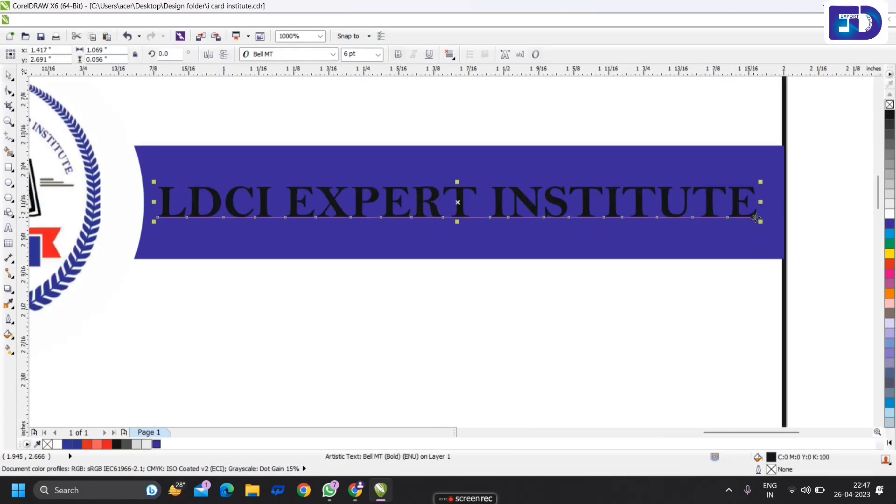
{"action": "mouse_move", "coordinate": [756, 217]}
{"action": "left_mouse_down"}
{"action": "mouse_move", "coordinate": [694, 222]}
{"action": "mouse_move", "coordinate": [760, 223]}
{"action": "left_mouse_up"}
{"action": "left_click_drag", "start_coordinate": [458, 218], "coordinate": [462, 241]}
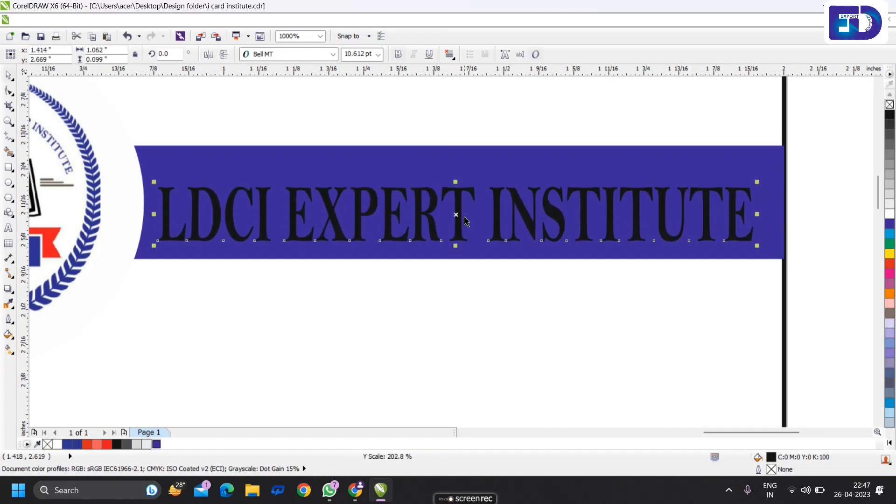
{"action": "left_click", "coordinate": [522, 173], "text": "shift"}
{"action": "key", "text": "e"}
{"action": "left_click", "coordinate": [821, 188]}
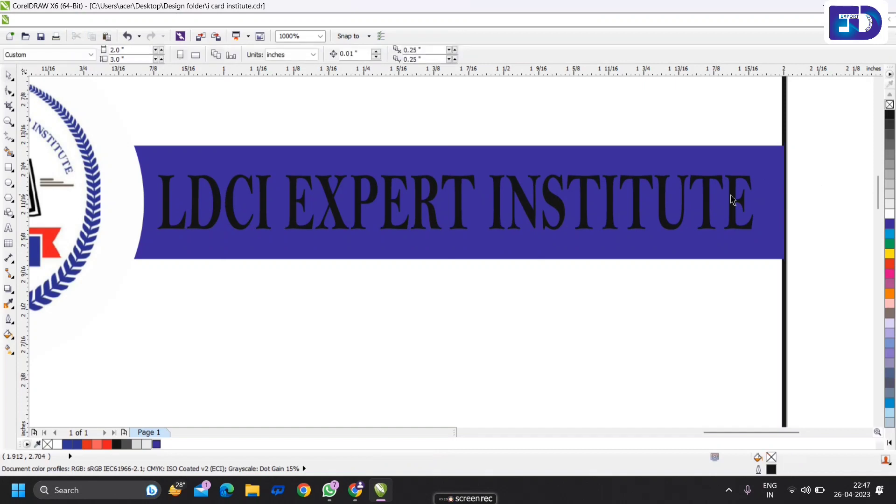
{"action": "left_click", "coordinate": [735, 198]}
{"action": "left_click", "coordinate": [890, 215]}
{"action": "right_click", "coordinate": [890, 215]}
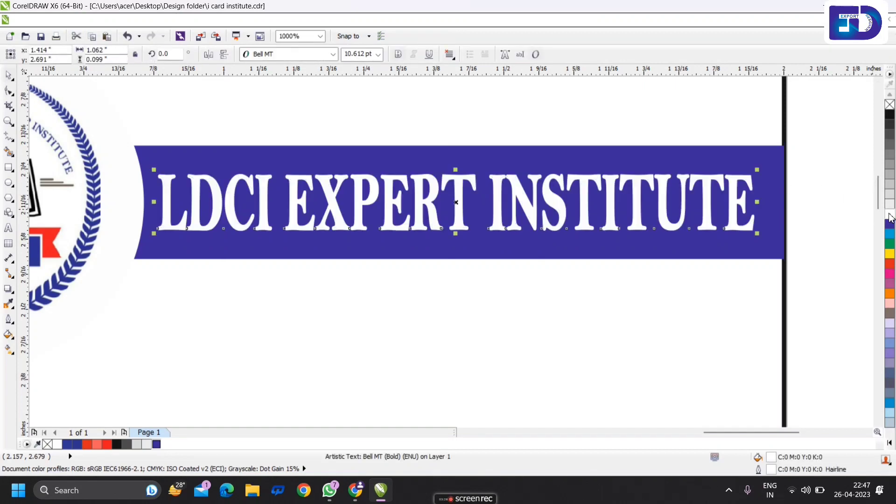
{"action": "key", "text": "F3"}
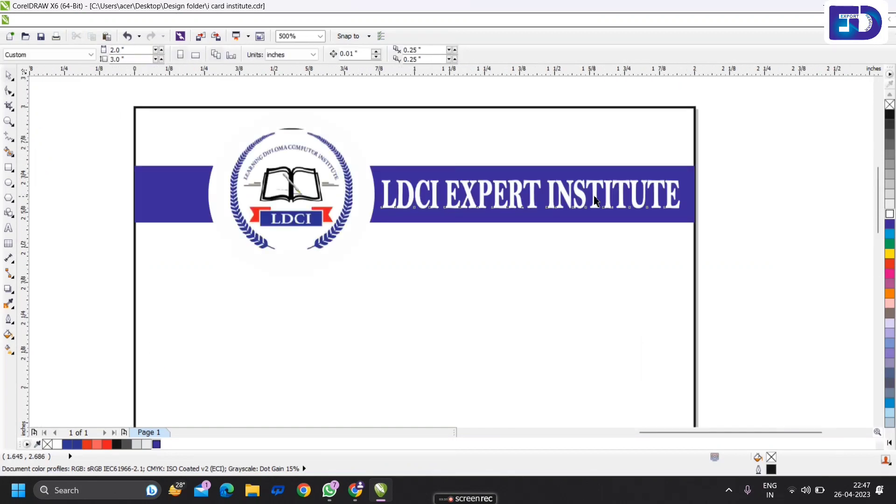
{"action": "key", "text": "Escape"}
{"action": "scroll", "coordinate": [578, 194], "scroll_direction": "up", "scroll_amount": 1}
{"action": "left_click", "coordinate": [581, 196]}
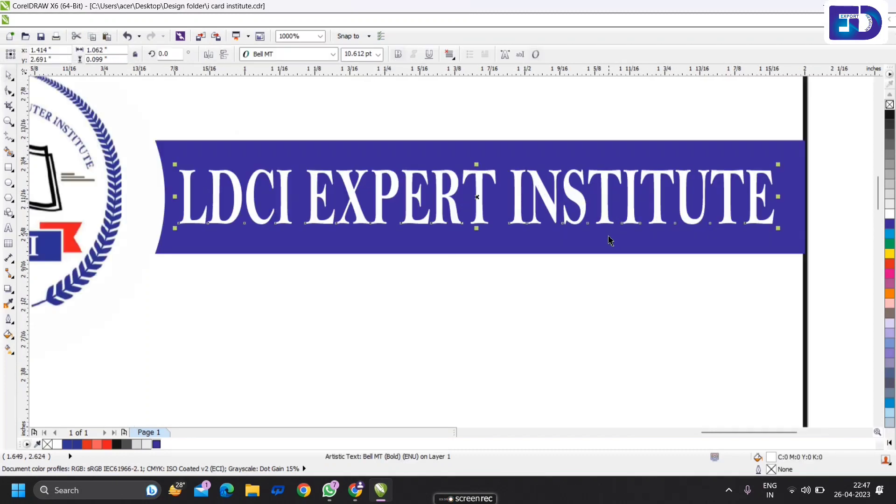
{"action": "left_click", "coordinate": [594, 212]}
{"action": "scroll", "coordinate": [579, 215], "scroll_direction": "down", "scroll_amount": 1}
{"action": "left_click", "coordinate": [735, 217]}
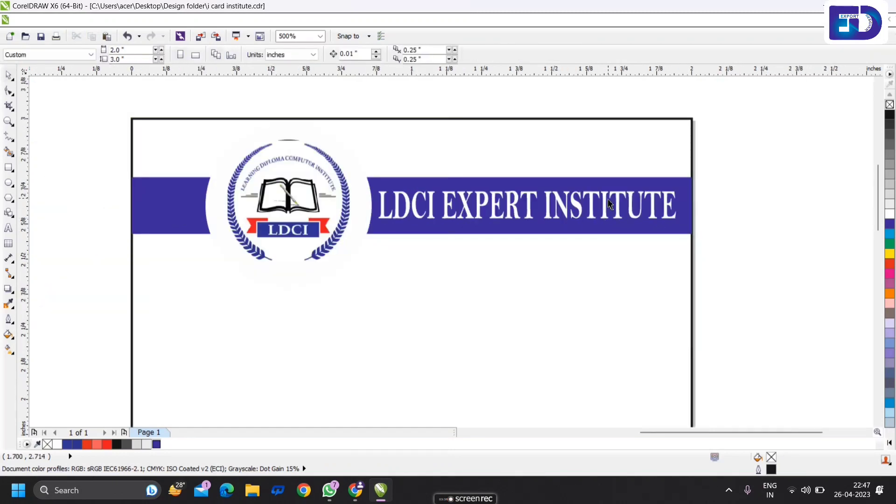
{"action": "scroll", "coordinate": [608, 200], "scroll_direction": "down", "scroll_amount": 1}
{"action": "scroll", "coordinate": [596, 201], "scroll_direction": "up", "scroll_amount": 1}
{"action": "scroll", "coordinate": [587, 205], "scroll_direction": "up", "scroll_amount": 1}
{"action": "scroll", "coordinate": [570, 206], "scroll_direction": "up", "scroll_amount": 1}
{"action": "left_click", "coordinate": [576, 202]}
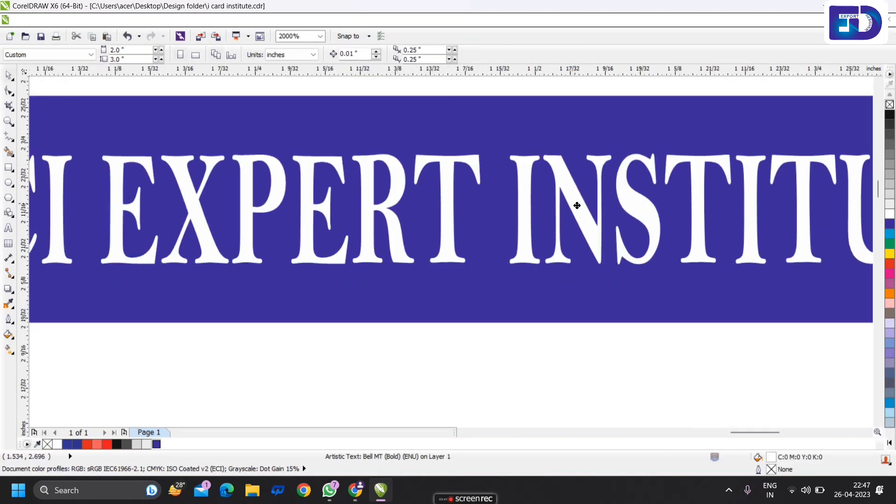
{"action": "scroll", "coordinate": [576, 206], "scroll_direction": "down", "scroll_amount": 3}
- Copy the grey photo placeholder from the first card onto the second card
{"action": "left_click", "coordinate": [433, 241]}
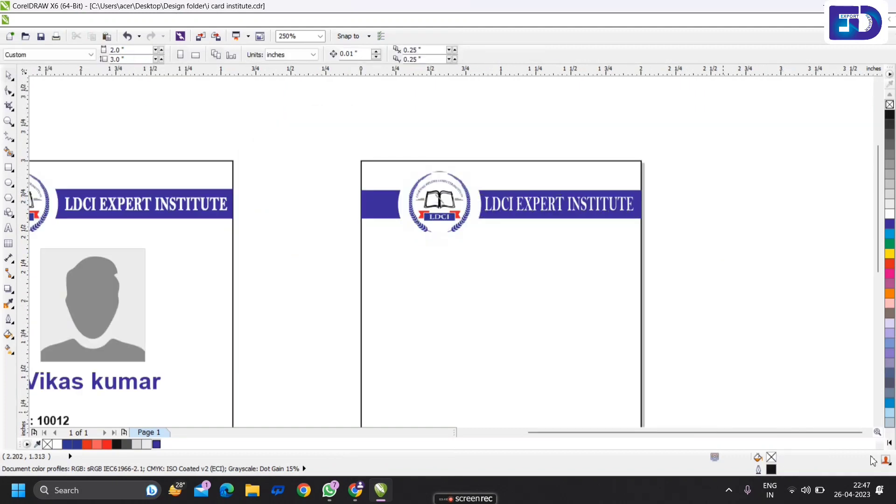
{"action": "scroll", "coordinate": [575, 180], "scroll_direction": "down", "scroll_amount": 1}
{"action": "scroll", "coordinate": [575, 182], "scroll_direction": "up", "scroll_amount": 1}
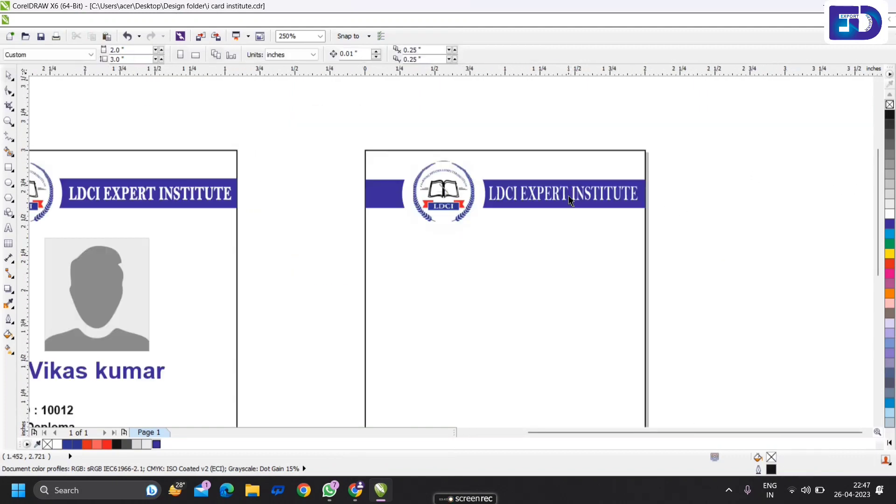
{"action": "scroll", "coordinate": [618, 210], "scroll_direction": "down", "scroll_amount": 1}
{"action": "left_click", "coordinate": [332, 243]}
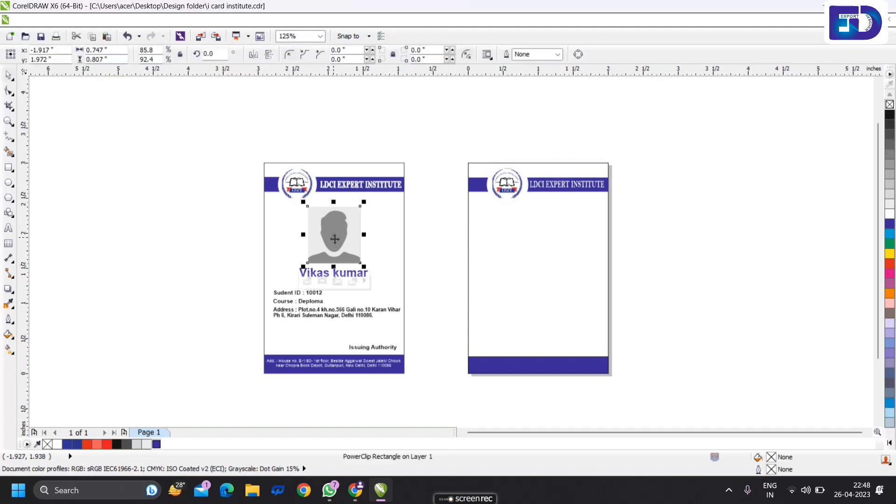
{"action": "left_click_drag", "start_coordinate": [331, 242], "coordinate": [540, 243]}
{"action": "left_click", "coordinate": [584, 240], "text": "shift"}
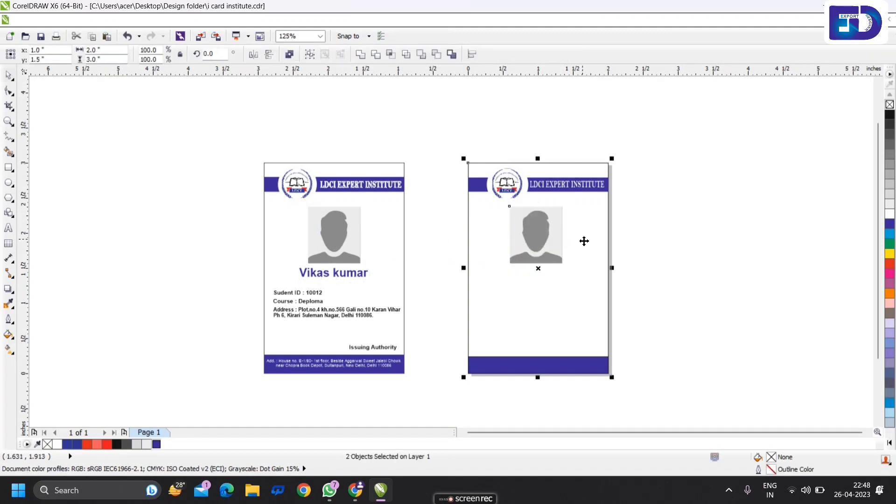
{"action": "left_click", "coordinate": [606, 236]}
{"action": "scroll", "coordinate": [557, 225], "scroll_direction": "up", "scroll_amount": 1}
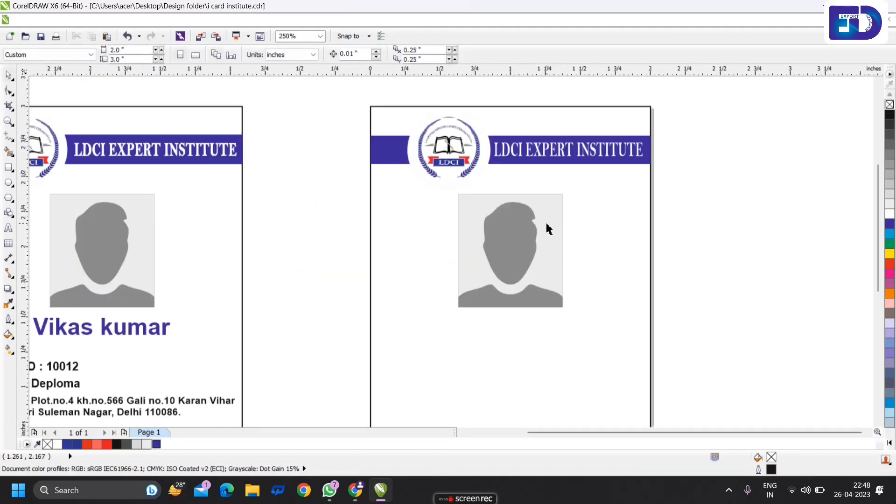
- Start a new Arial 24 pt text line below the second card's photo
{"action": "left_click", "coordinate": [8, 227]}
{"action": "scroll", "coordinate": [536, 270], "scroll_direction": "down", "scroll_amount": 1}
{"action": "scroll", "coordinate": [515, 306], "scroll_direction": "up", "scroll_amount": 1}
{"action": "left_click", "coordinate": [506, 292]}
{"action": "scroll", "coordinate": [518, 274], "scroll_direction": "down", "scroll_amount": 1}
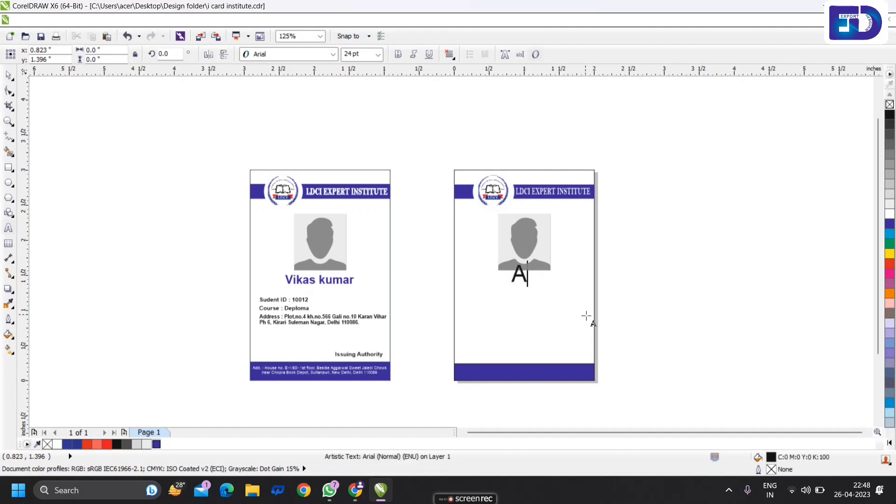
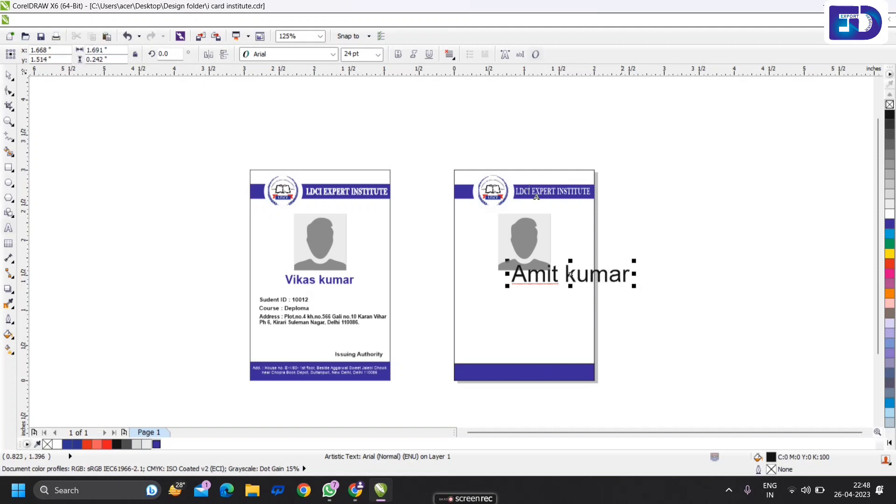
- Finish typing the second student's name, make it bold and scale it down to fit the card
{"action": "left_click", "coordinate": [10, 76]}
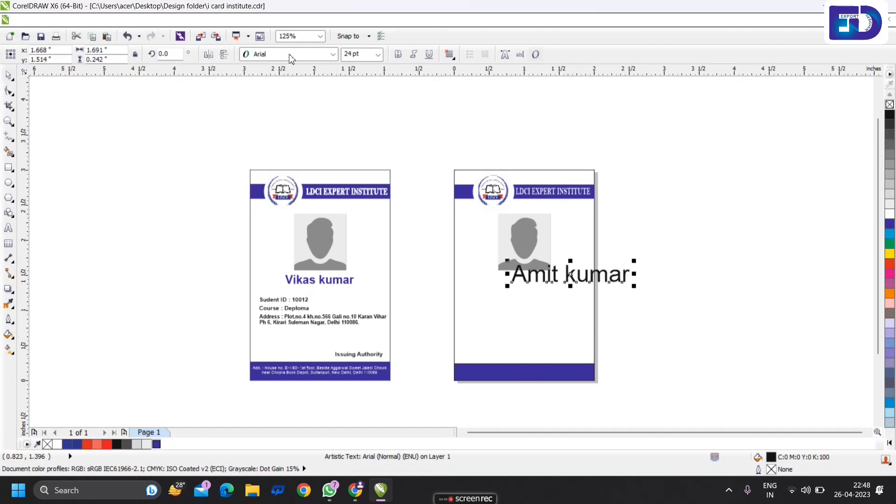
{"action": "left_click", "coordinate": [398, 57]}
{"action": "scroll", "coordinate": [544, 280], "scroll_direction": "up", "scroll_amount": 3}
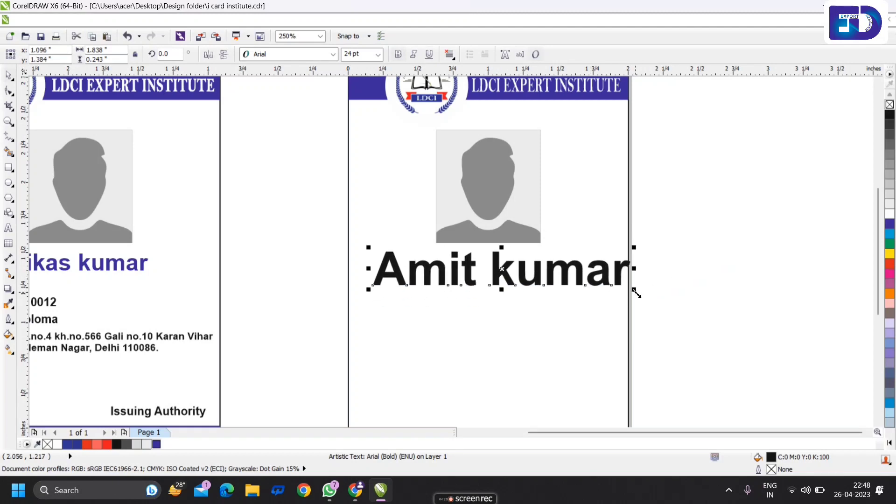
{"action": "left_click_drag", "start_coordinate": [635, 293], "coordinate": [530, 286]}
{"action": "left_click", "coordinate": [254, 300]}
- Colour the student name dark blue
{"action": "left_click", "coordinate": [513, 277]}
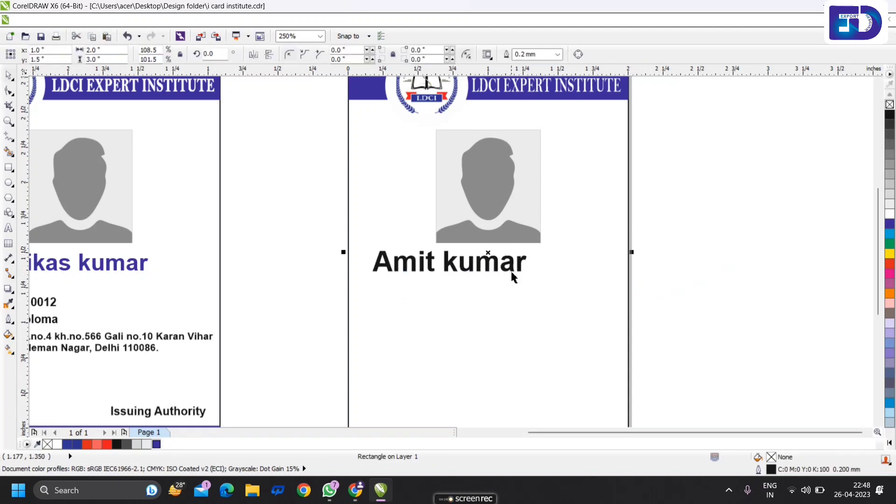
{"action": "left_click", "coordinate": [476, 261]}
{"action": "scroll", "coordinate": [478, 268], "scroll_direction": "up", "scroll_amount": 2}
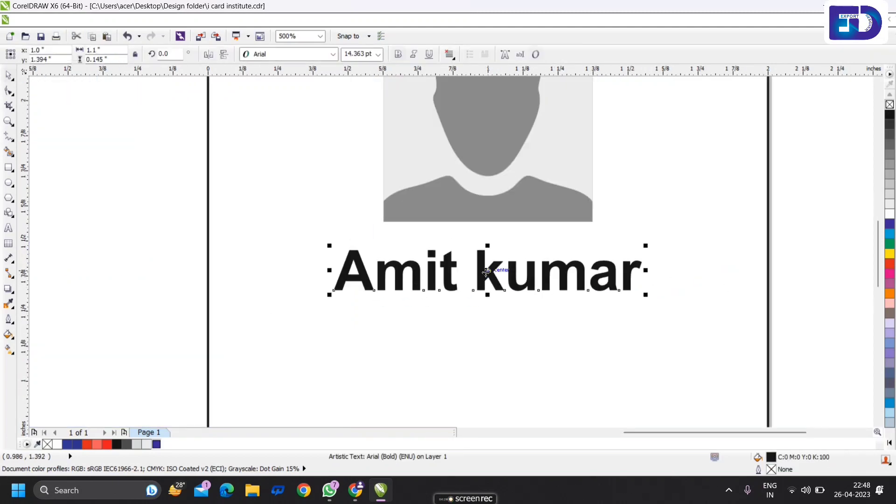
{"action": "left_click", "coordinate": [156, 444]}
{"action": "scroll", "coordinate": [569, 276], "scroll_direction": "down", "scroll_amount": 2}
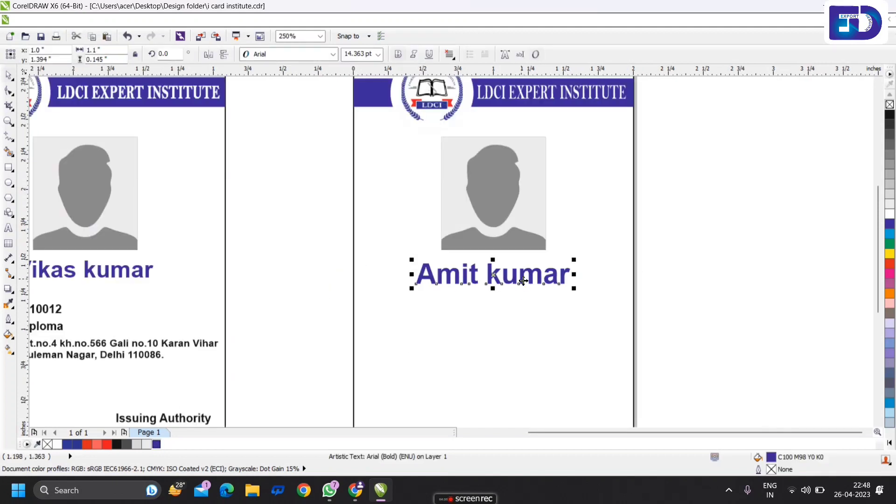
{"action": "scroll", "coordinate": [565, 275], "scroll_direction": "up", "scroll_amount": 2}
- Shrink the name to match the first card's name and centre it horizontally on the card
{"action": "left_click_drag", "start_coordinate": [604, 292], "coordinate": [590, 291]}
{"action": "left_click", "coordinate": [622, 287], "text": "shift"}
{"action": "key", "text": "c"}
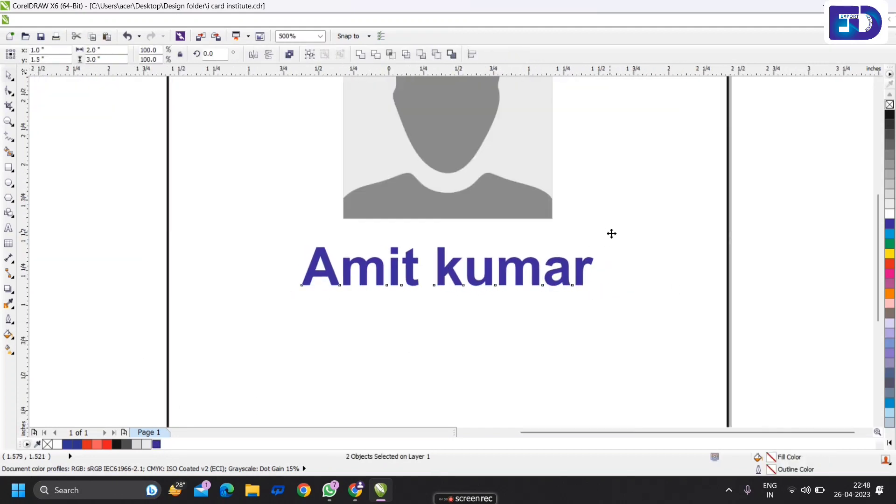
{"action": "scroll", "coordinate": [610, 233], "scroll_direction": "down", "scroll_amount": 1}
{"action": "key", "text": "Escape"}
{"action": "scroll", "coordinate": [588, 270], "scroll_direction": "down", "scroll_amount": 2}
{"action": "scroll", "coordinate": [617, 272], "scroll_direction": "up", "scroll_amount": 1}
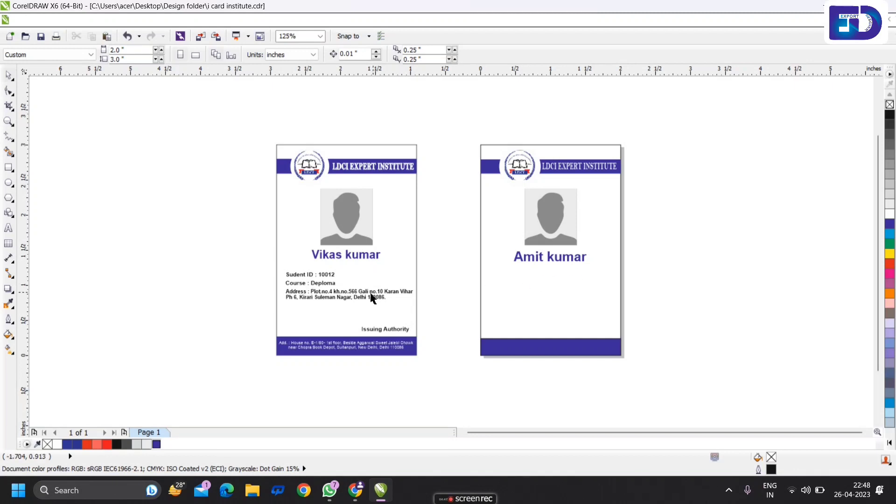
- Type a new bold 'Student ID' line on the second card
{"action": "left_click", "coordinate": [8, 227]}
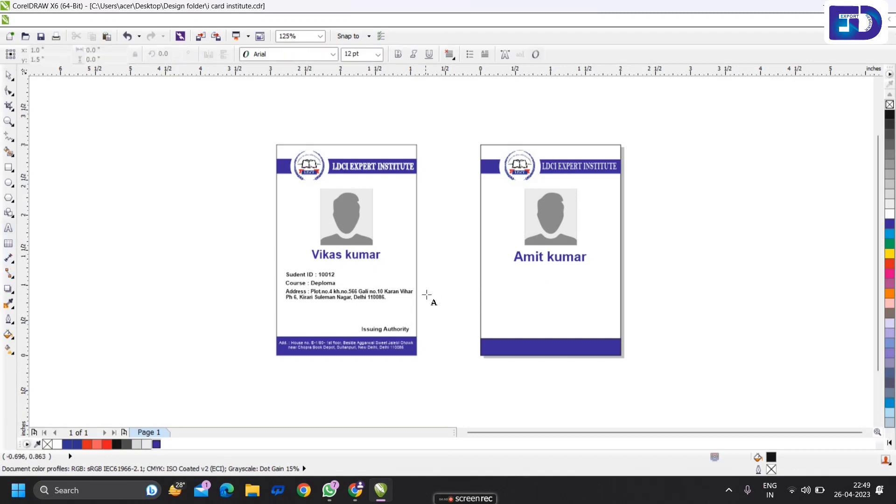
{"action": "left_click", "coordinate": [505, 289]}
{"action": "type", "text": "Stu"}
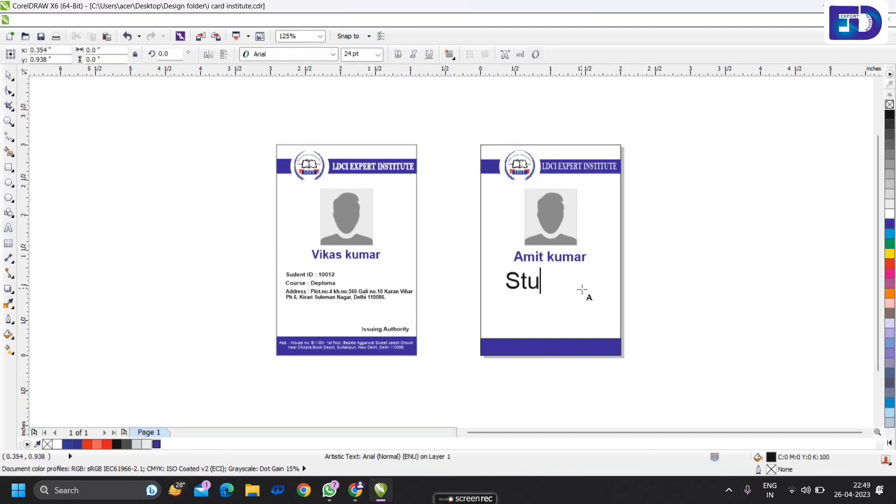
{"action": "type", "text": "dent ID"}
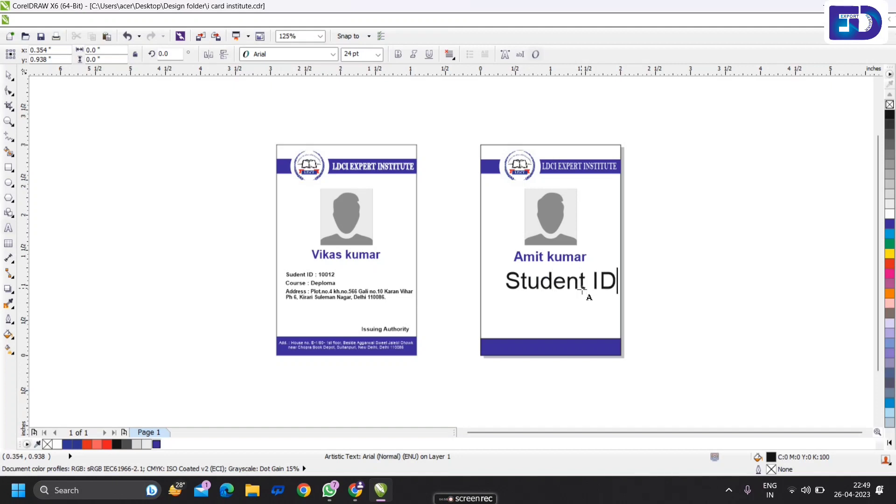
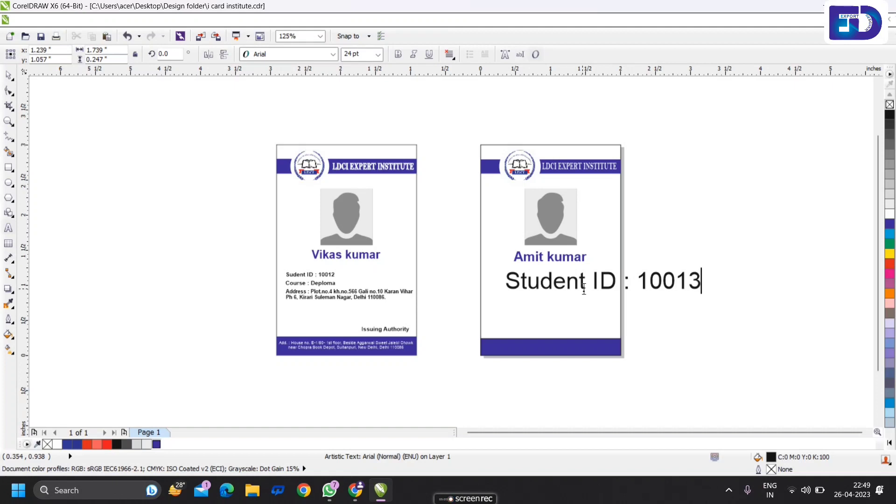
{"action": "key", "text": "Escape"}
{"action": "key", "text": "ctrl+a"}
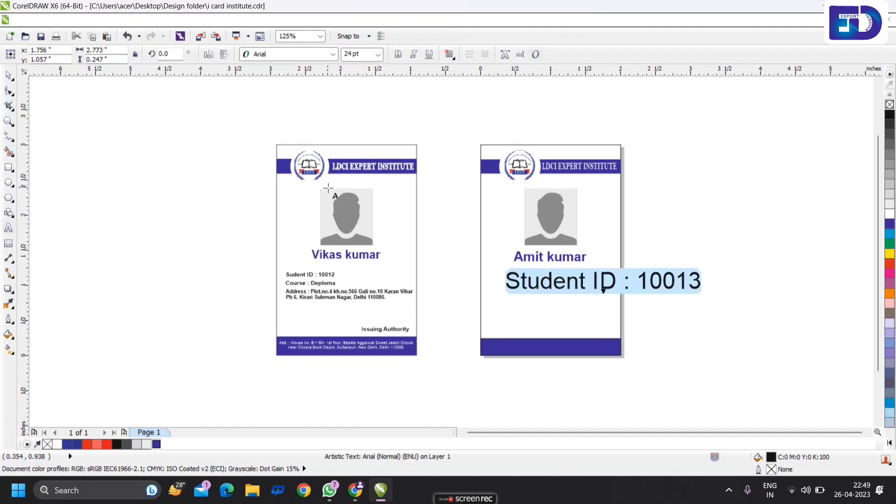
{"action": "key", "text": "ctrl+b"}
{"action": "left_click", "coordinate": [9, 76]}
- Scale down the Student ID line and place it just under the student name
{"action": "left_click_drag", "start_coordinate": [608, 281], "coordinate": [545, 282]}
{"action": "left_click_drag", "start_coordinate": [650, 296], "coordinate": [651, 298]}
{"action": "left_click_drag", "start_coordinate": [545, 298], "coordinate": [586, 267]}
{"action": "scroll", "coordinate": [513, 288], "scroll_direction": "up", "scroll_amount": 3}
{"action": "scroll", "coordinate": [513, 271], "scroll_direction": "down", "scroll_amount": 2}
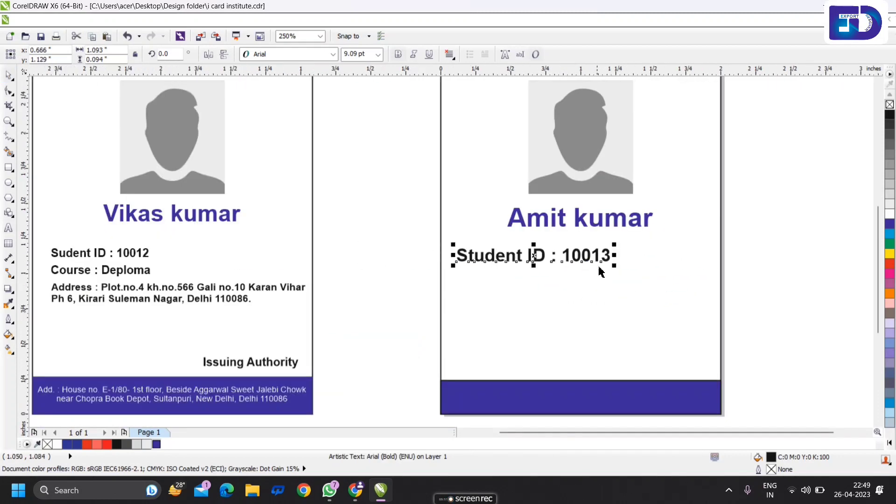
{"action": "scroll", "coordinate": [588, 267], "scroll_direction": "up", "scroll_amount": 1}
{"action": "left_click", "coordinate": [625, 266]}
{"action": "scroll", "coordinate": [625, 266], "scroll_direction": "down", "scroll_amount": 1}
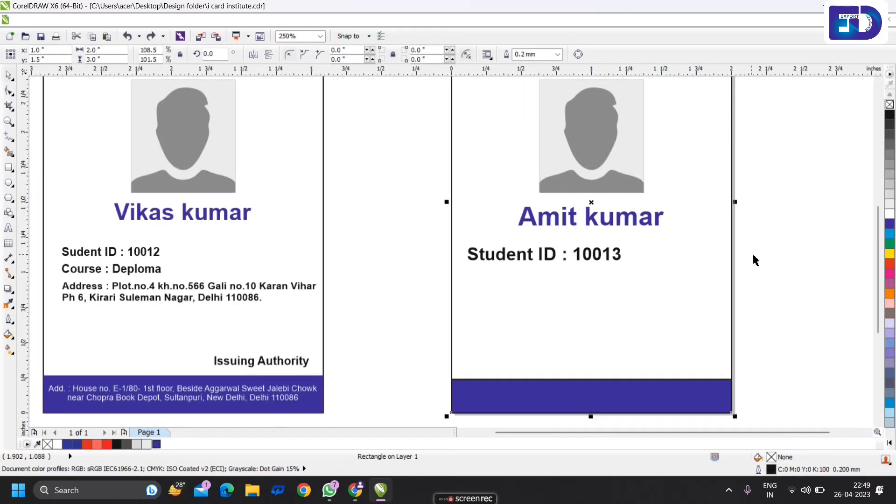
{"action": "left_click", "coordinate": [606, 256]}
- Set the Student ID line's font size to 6 pt
{"action": "left_click", "coordinate": [379, 56]}
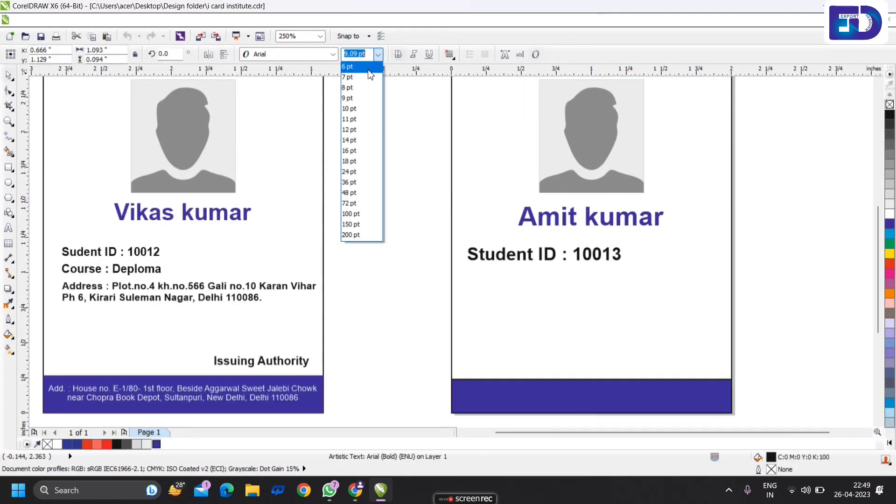
{"action": "left_click", "coordinate": [367, 67]}
{"action": "left_click", "coordinate": [410, 136]}
{"action": "left_click", "coordinate": [540, 260]}
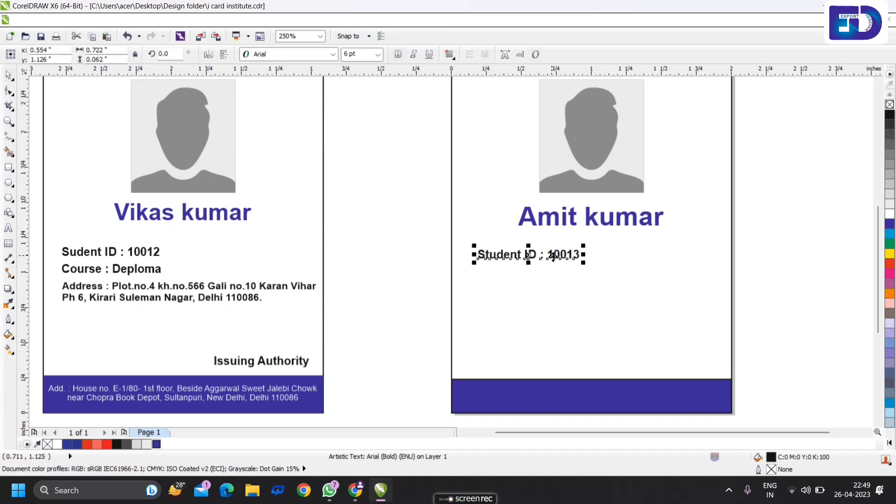
{"action": "scroll", "coordinate": [536, 262], "scroll_direction": "up", "scroll_amount": 1}
- Make two copies of the Student ID line stacked beneath it
{"action": "left_click_drag", "start_coordinate": [518, 267], "coordinate": [516, 286]}
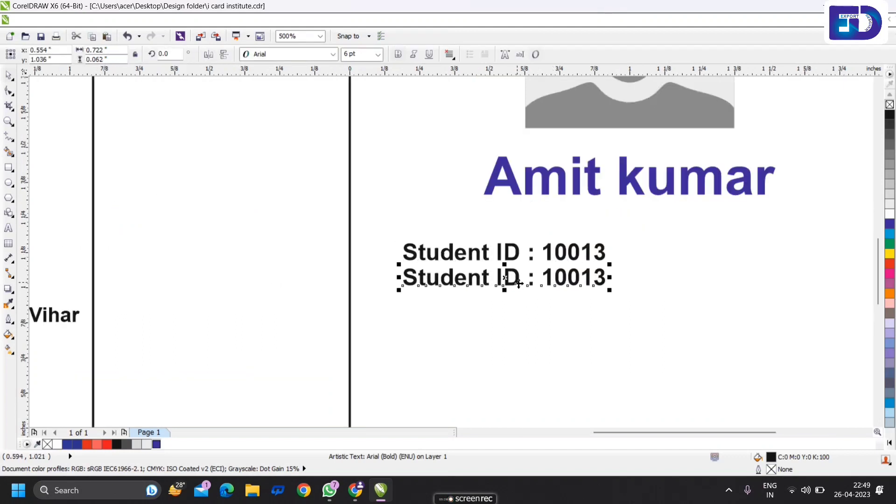
{"action": "scroll", "coordinate": [519, 281], "scroll_direction": "up", "scroll_amount": 1}
{"action": "key", "text": "Delete"}
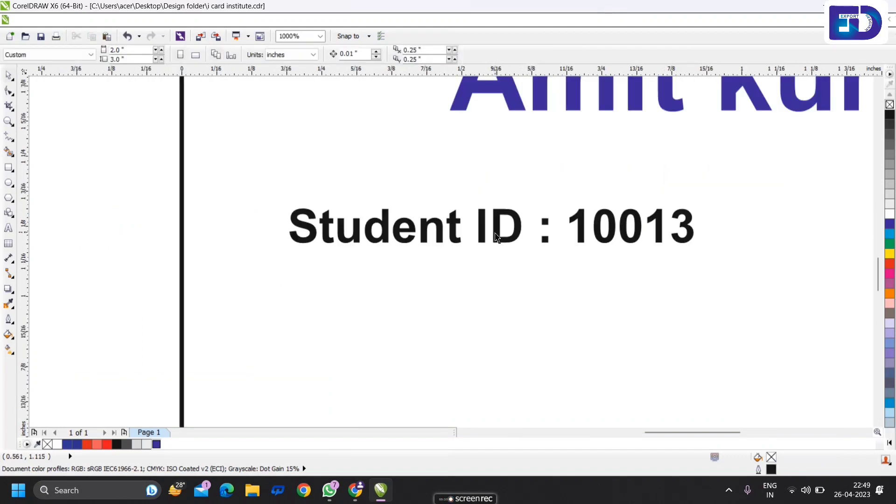
{"action": "key", "text": "ctrl+z"}
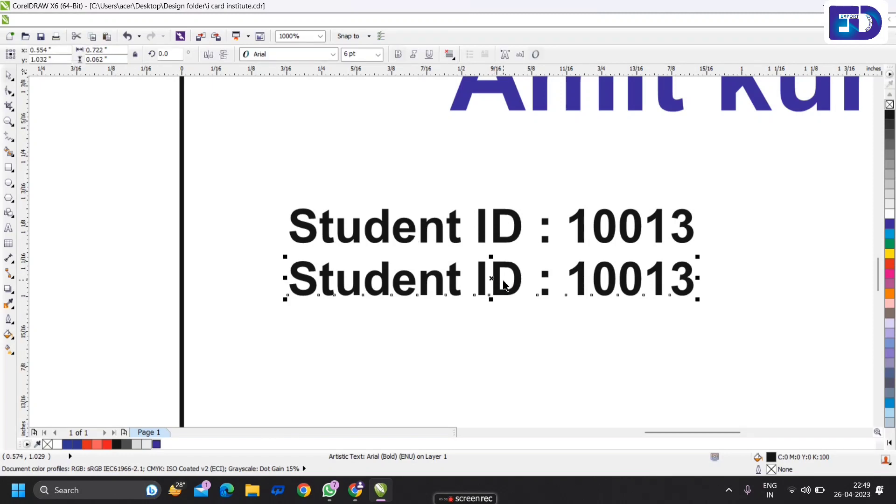
{"action": "scroll", "coordinate": [489, 302], "scroll_direction": "up", "scroll_amount": 1}
{"action": "left_click_drag", "start_coordinate": [500, 273], "coordinate": [512, 298]}
{"action": "scroll", "coordinate": [506, 257], "scroll_direction": "down", "scroll_amount": 1}
{"action": "scroll", "coordinate": [513, 264], "scroll_direction": "down", "scroll_amount": 1}
{"action": "scroll", "coordinate": [513, 304], "scroll_direction": "up", "scroll_amount": 1}
{"action": "scroll", "coordinate": [506, 264], "scroll_direction": "down", "scroll_amount": 1}
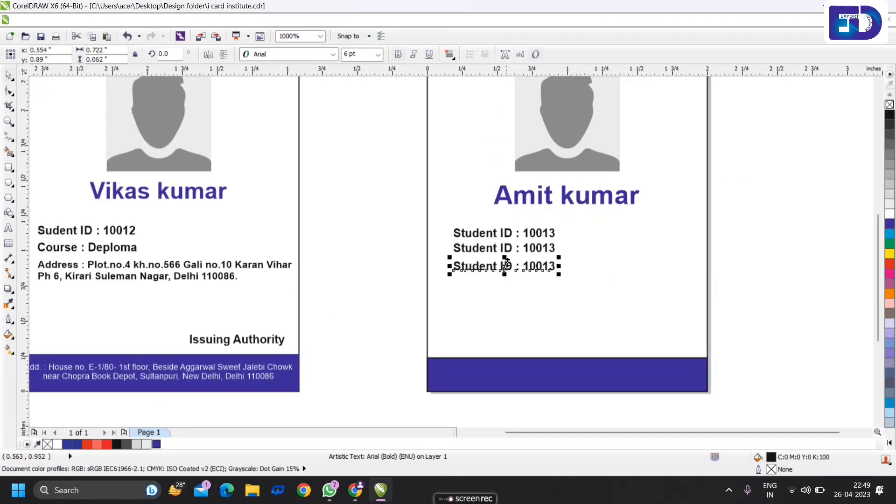
{"action": "left_click", "coordinate": [740, 253]}
{"action": "scroll", "coordinate": [510, 260], "scroll_direction": "up", "scroll_amount": 3}
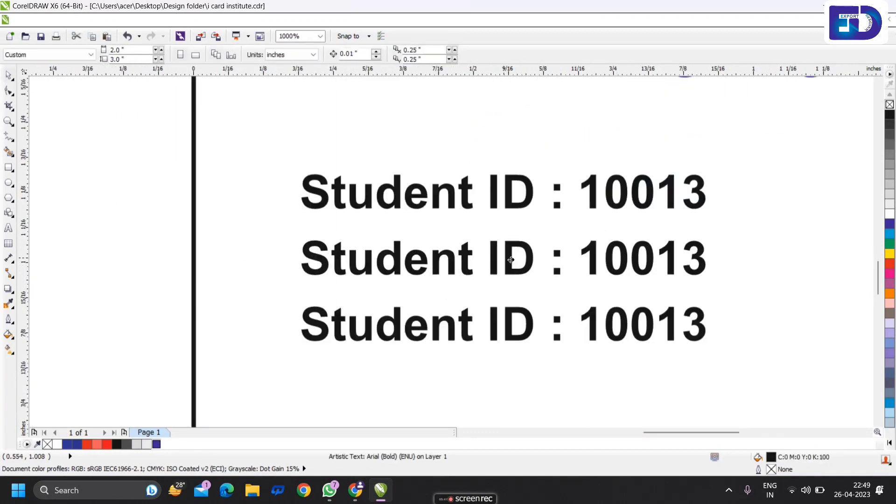
{"action": "left_click", "coordinate": [510, 260]}
{"action": "left_click", "coordinate": [512, 315], "text": "shift"}
{"action": "scroll", "coordinate": [507, 268], "scroll_direction": "down", "scroll_amount": 1}
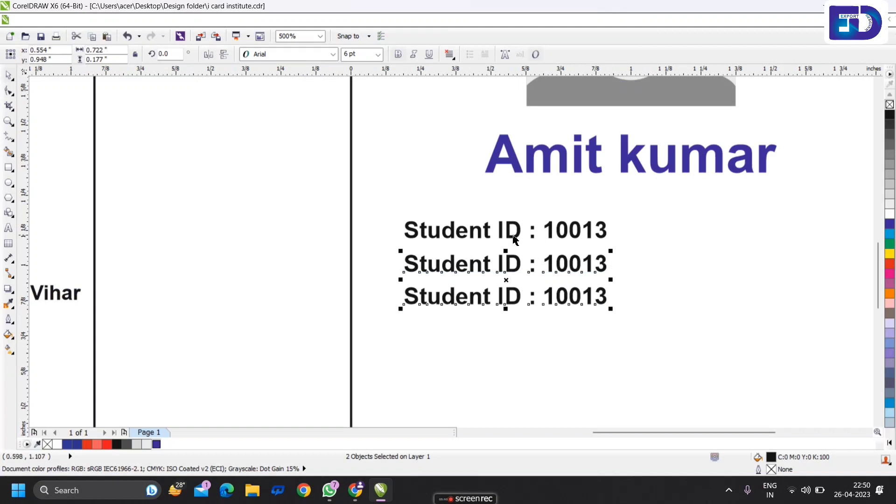
{"action": "left_click", "coordinate": [513, 264]}
- Replace the middle copy's text with 'Course : Computer Basic'
{"action": "double_click", "coordinate": [513, 264]}
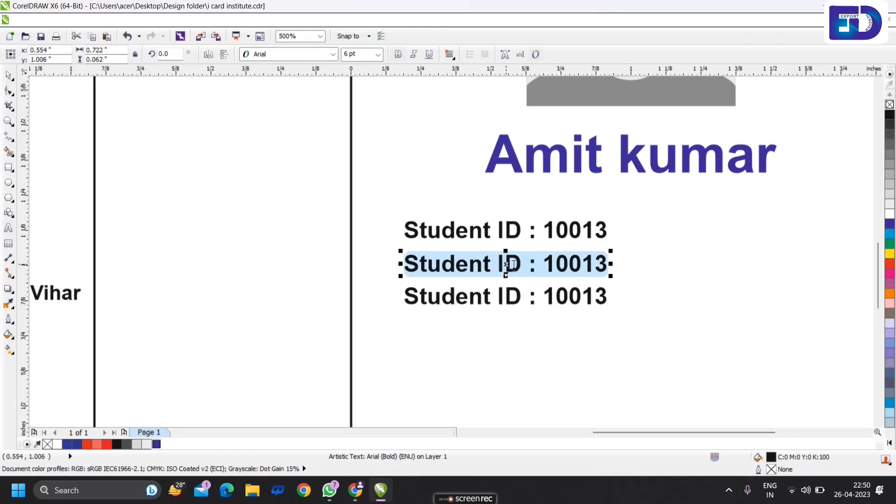
{"action": "type", "text": "C"}
{"action": "key", "text": "BackSpace"}
{"action": "type", "text": "C"}
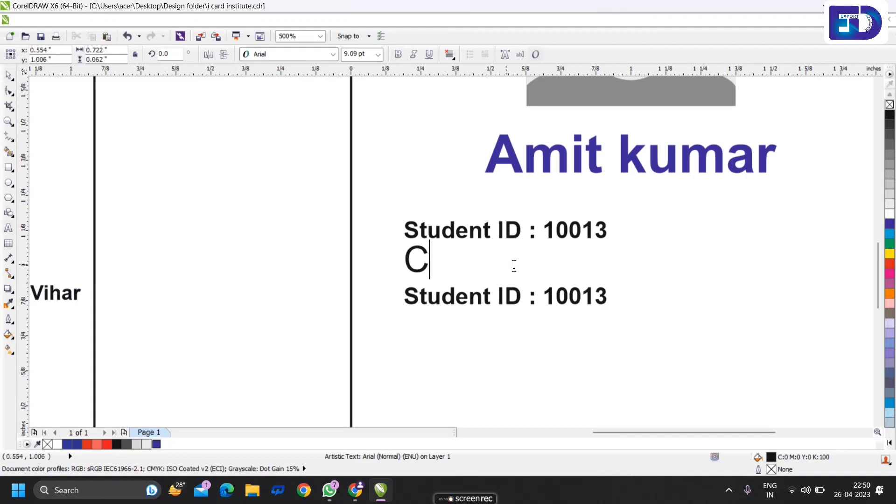
{"action": "key", "text": "ctrl+z"}
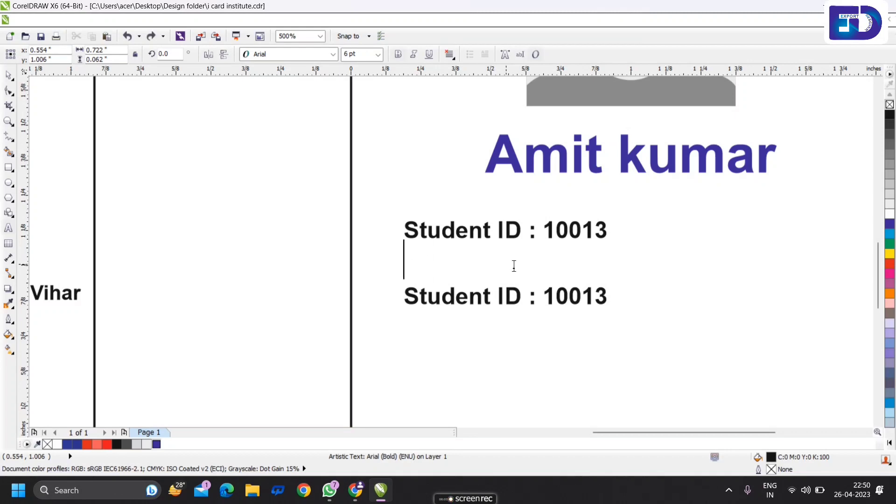
{"action": "left_click", "coordinate": [9, 74]}
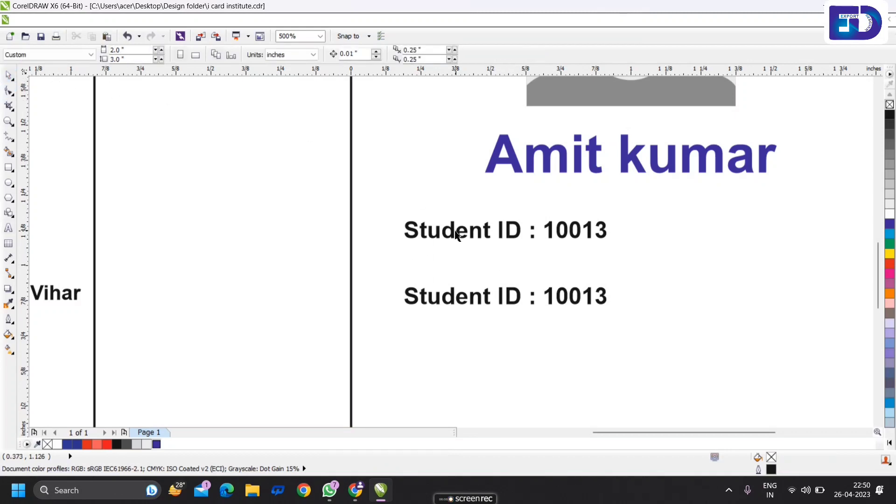
{"action": "key", "text": "ctrl+z"}
{"action": "double_click", "coordinate": [470, 265]}
{"action": "key", "text": "ctrl+a"}
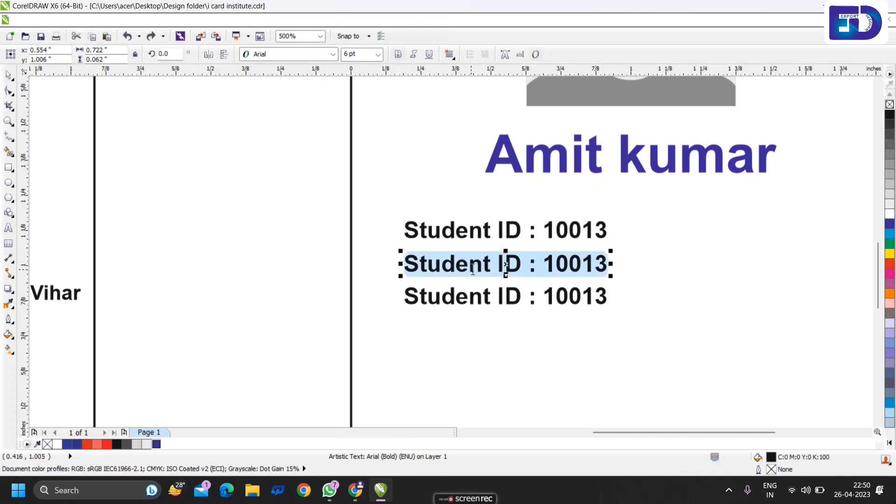
{"action": "type", "text": "Course "}
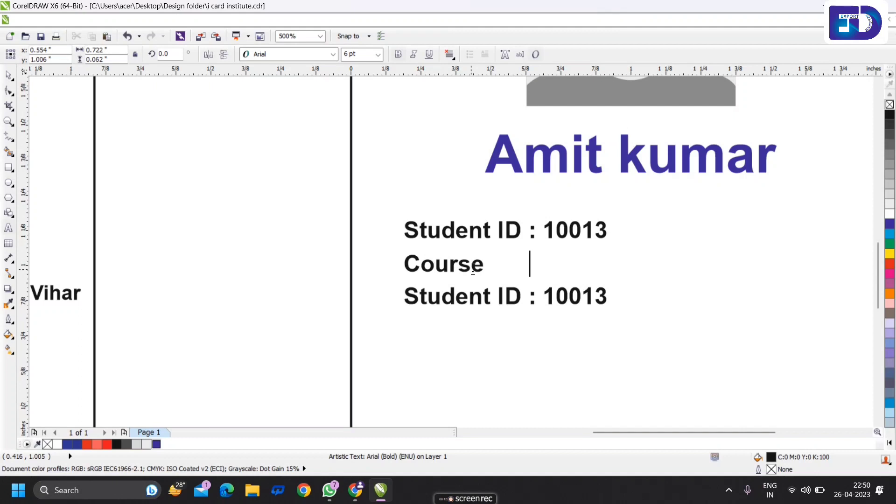
{"action": "type", "text": "   : Co"}
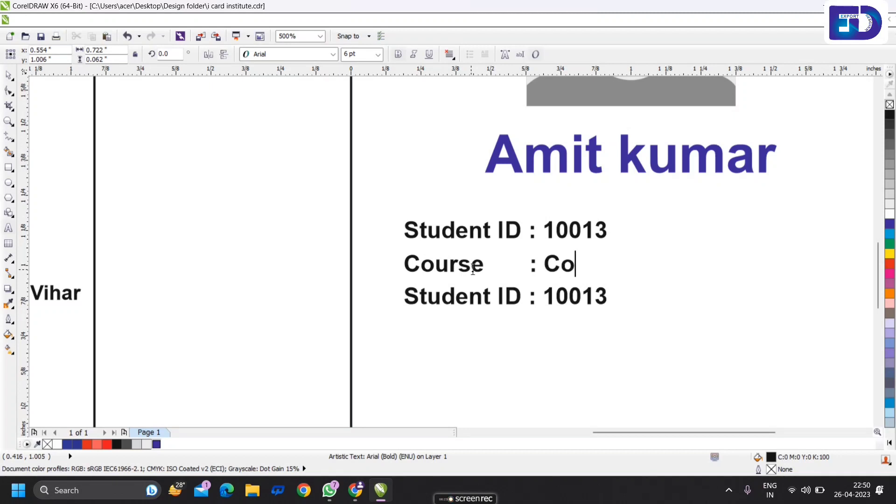
{"action": "type", "text": "mputer "}
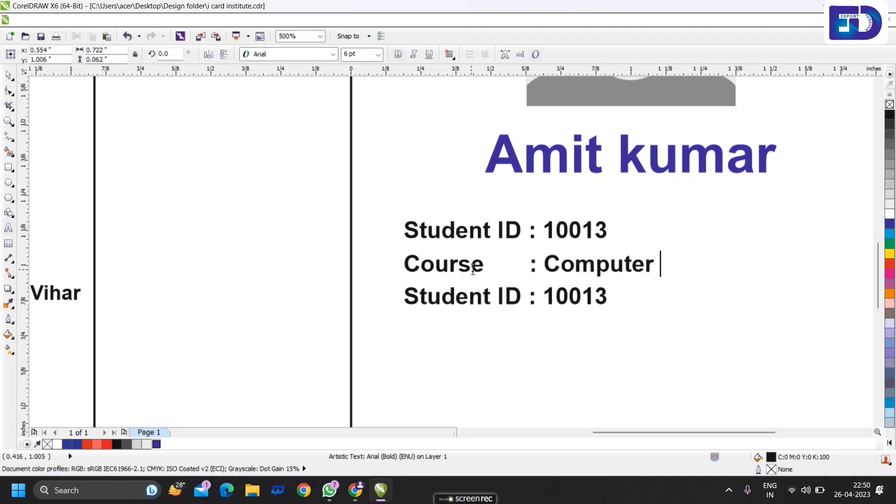
{"action": "type", "text": " B"}
{"action": "key", "text": "BackSpace"}
{"action": "key", "text": "BackSpace"}
{"action": "type", "text": "Ba"}
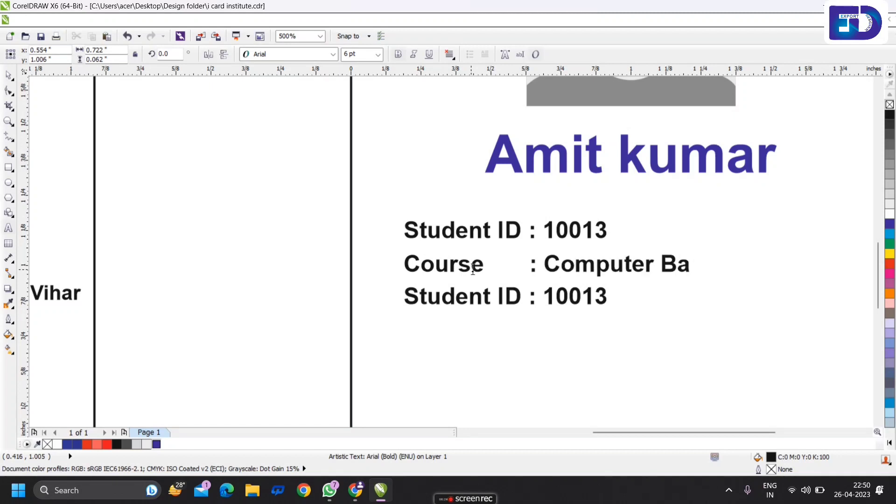
{"action": "type", "text": "sic"}
{"action": "key", "text": "Escape"}
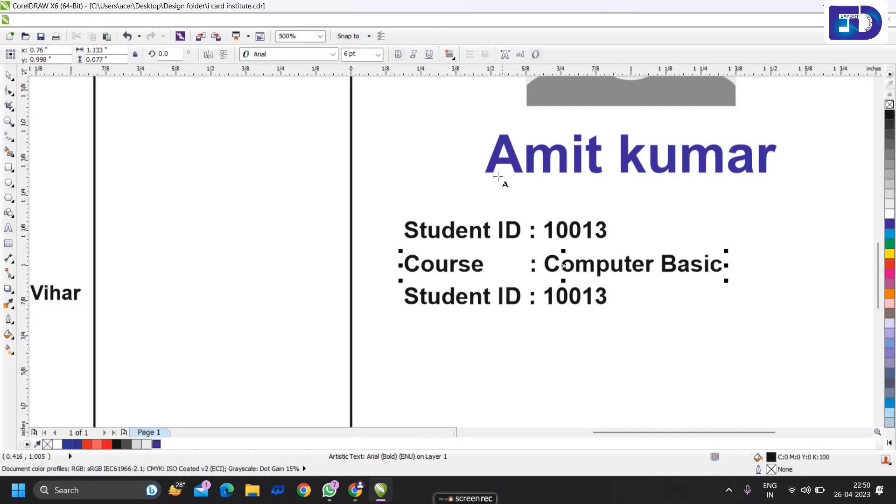
- Replace the lower copy's text with the label 'Address :'
{"action": "left_click", "coordinate": [505, 297]}
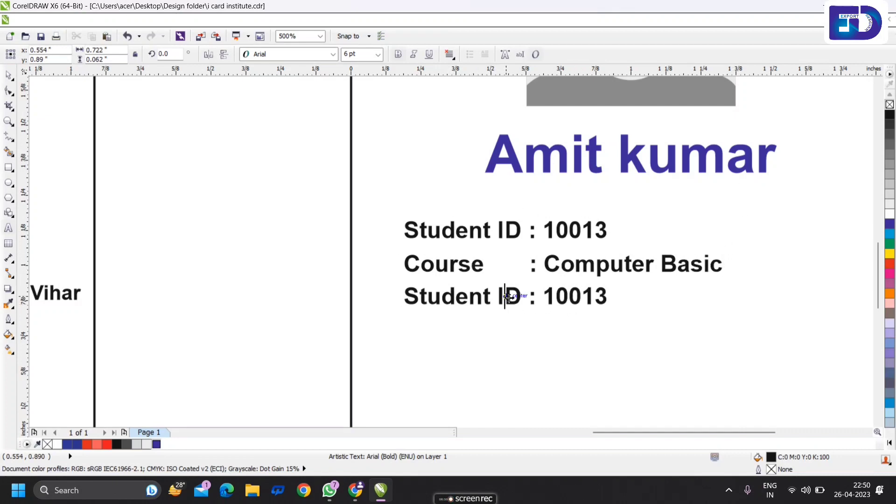
{"action": "key", "text": "ctrl+a"}
{"action": "type", "text": "Addres"}
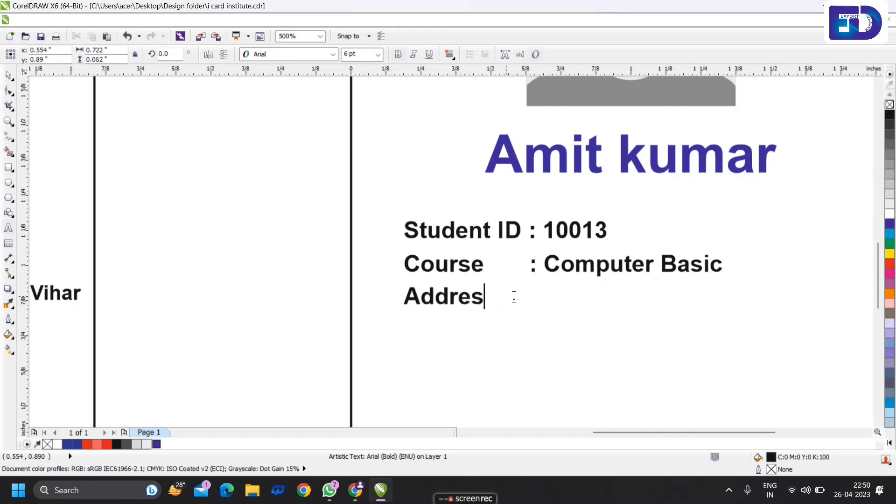
{"action": "type", "text": "s     :"}
{"action": "key", "text": "BackSpace"}
{"action": "key", "text": "BackSpace"}
{"action": "type", "text": ":"}
- Type the first line of the student's street address after the Address label
{"action": "scroll", "coordinate": [533, 280], "scroll_direction": "down", "scroll_amount": 2}
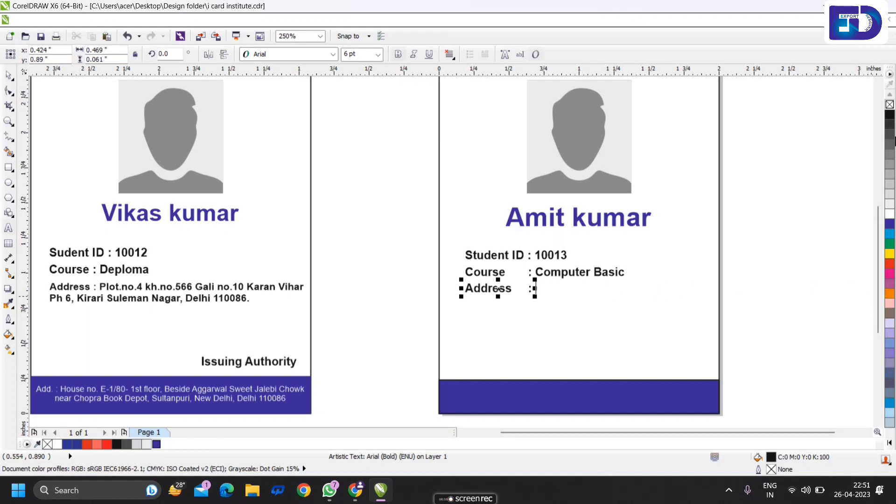
{"action": "left_click", "coordinate": [535, 285]}
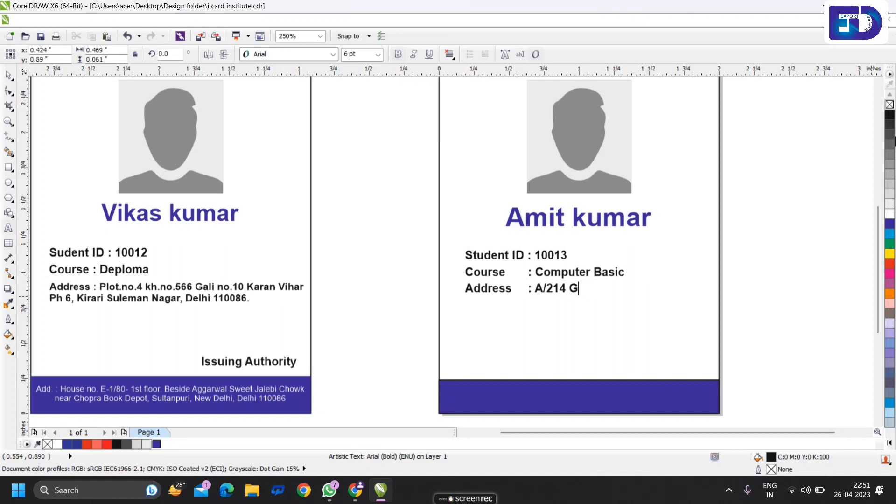
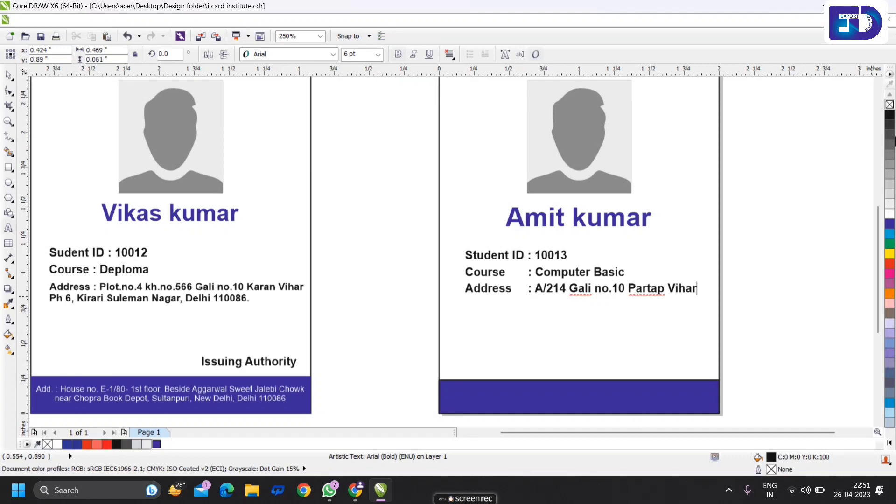
- Add the second address line ending in the PIN code, then select all the address text
{"action": "key", "text": "Return"}
{"action": "type", "text": "p"}
{"action": "key", "text": "BackSpace"}
{"action": "type", "text": "P"}
{"action": "key", "text": "BackSpace"}
{"action": "key", "text": "BackSpace"}
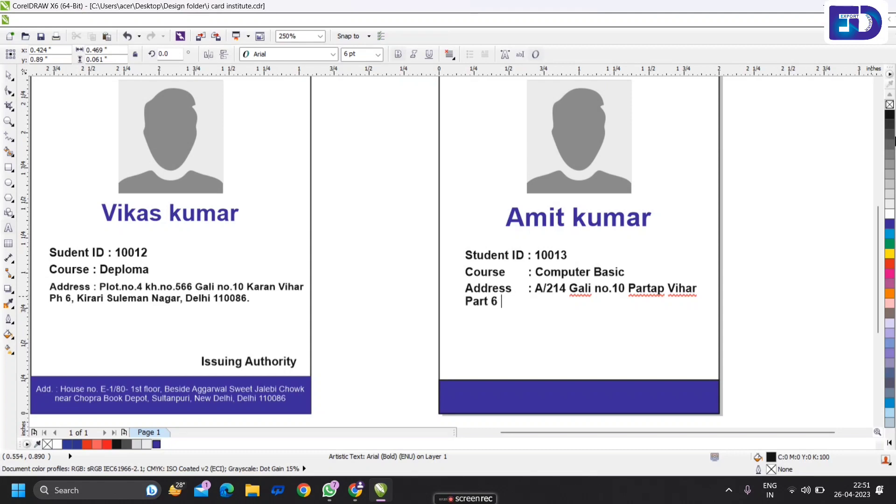
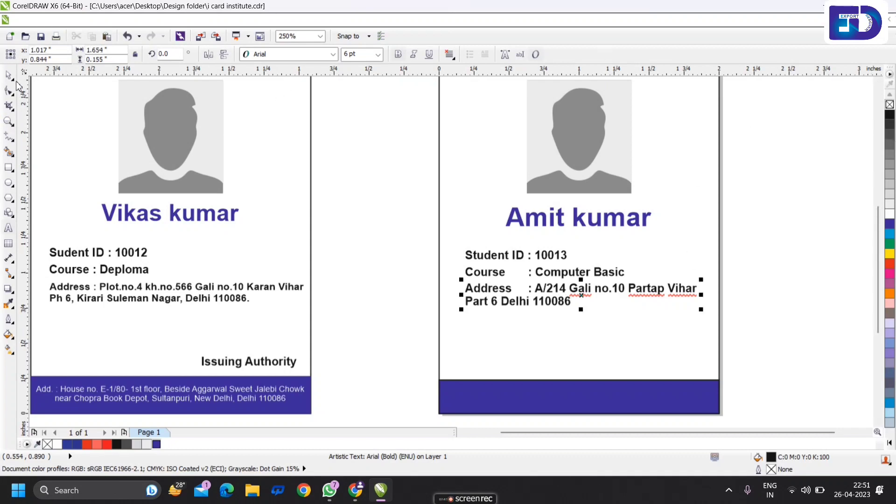
{"action": "key", "text": "ctrl+a"}
- Make the second card's Student ID, Course and Address lines bold
{"action": "left_click", "coordinate": [398, 56]}
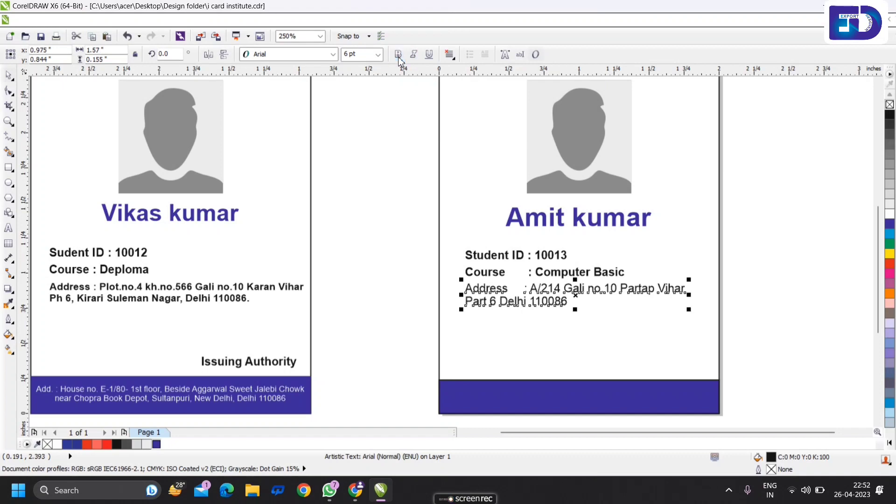
{"action": "left_click_drag", "start_coordinate": [763, 331], "coordinate": [413, 243]}
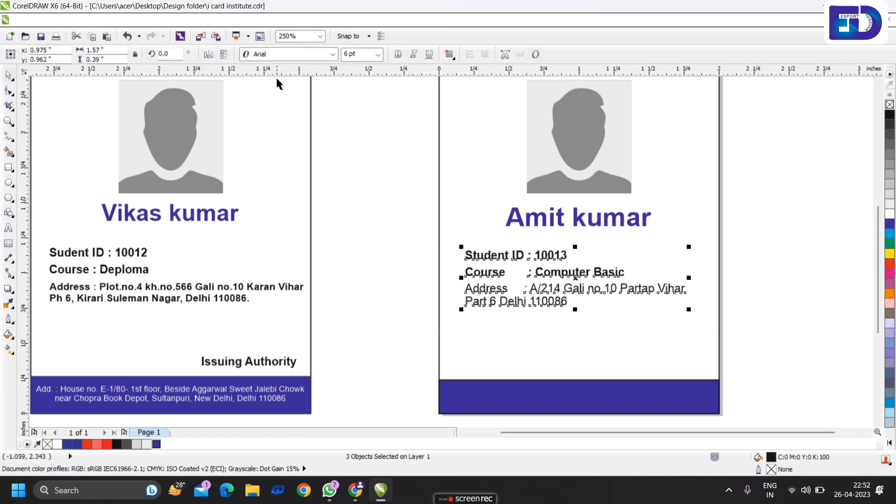
{"action": "left_click", "coordinate": [398, 54]}
{"action": "left_click", "coordinate": [778, 263]}
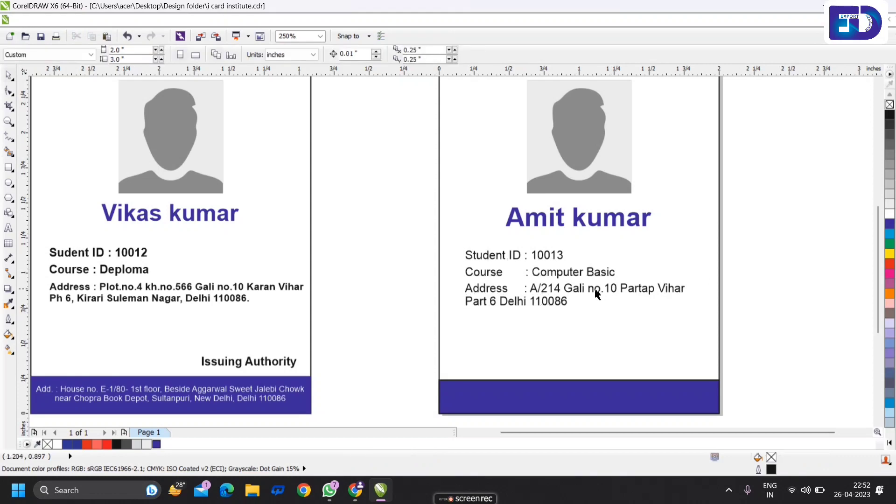
{"action": "scroll", "coordinate": [547, 286], "scroll_direction": "up", "scroll_amount": 2}
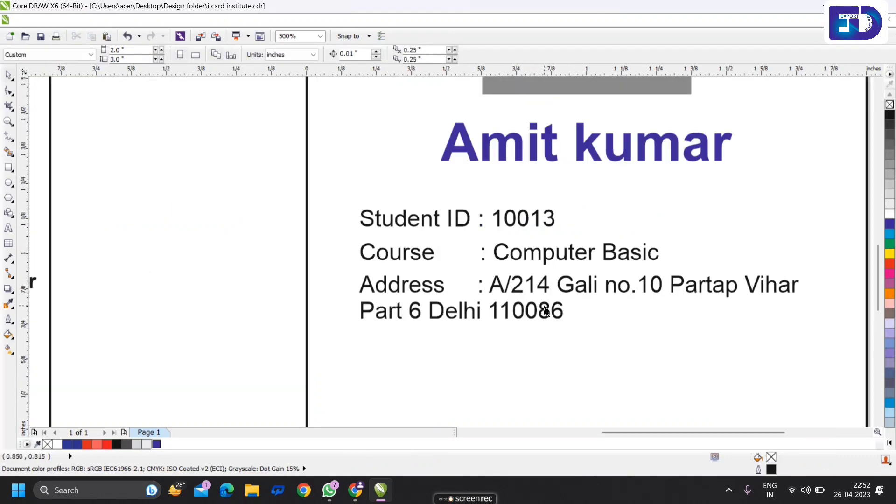
{"action": "scroll", "coordinate": [533, 285], "scroll_direction": "down", "scroll_amount": 2}
{"action": "left_click", "coordinate": [226, 279]}
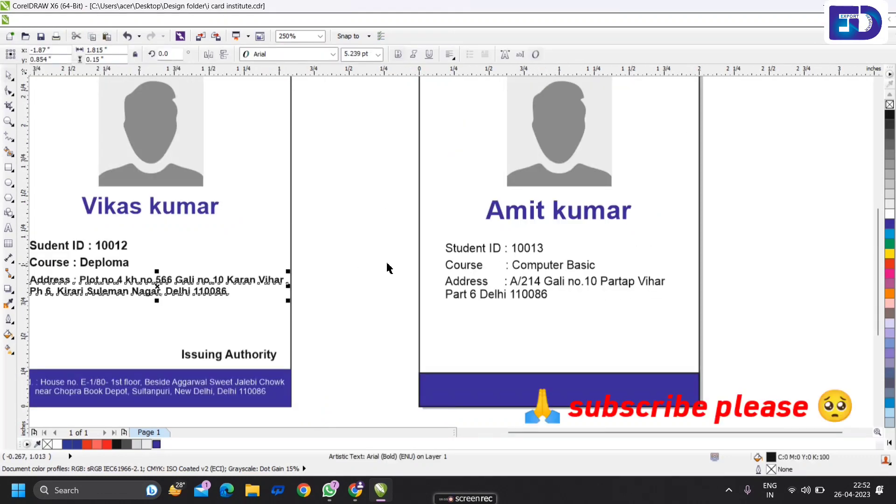
{"action": "left_click", "coordinate": [474, 248]}
{"action": "left_click_drag", "start_coordinate": [733, 309], "coordinate": [392, 233]}
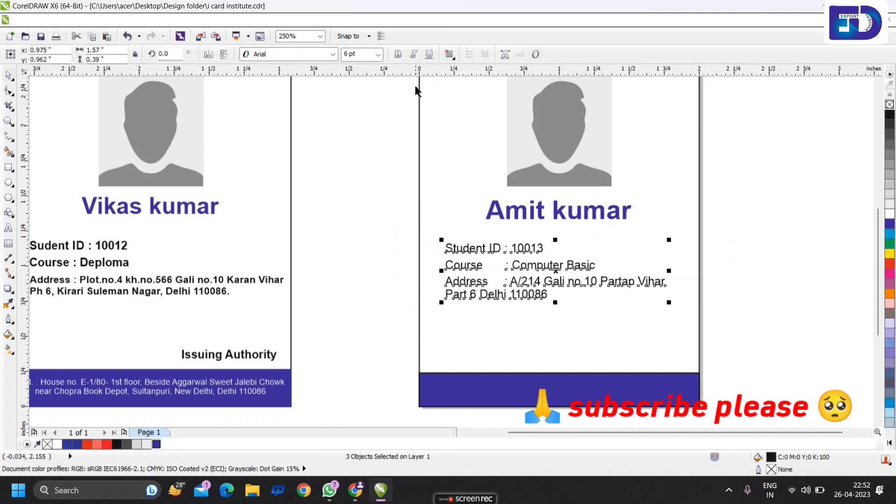
{"action": "key", "text": "ctrl+b"}
{"action": "left_click", "coordinate": [391, 274]}
{"action": "scroll", "coordinate": [588, 272], "scroll_direction": "up", "scroll_amount": 4}
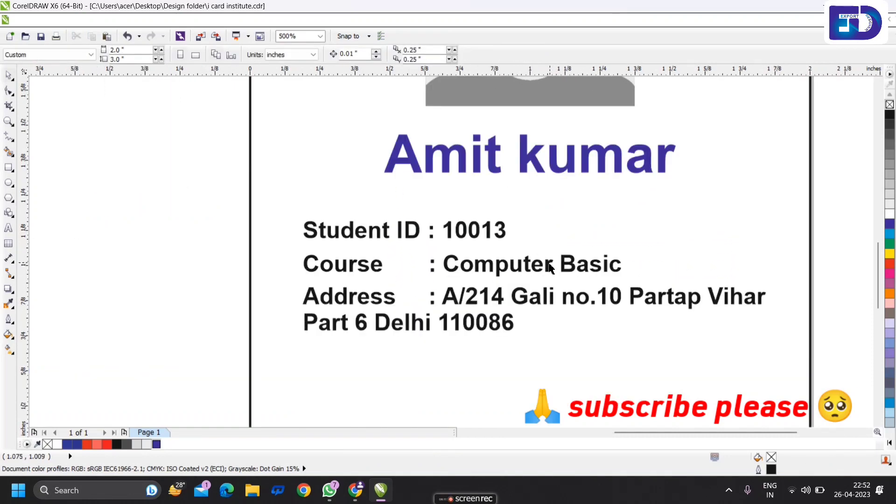
- Copy the Issuing Authority line from the first card onto the second card
{"action": "double_click", "coordinate": [464, 296]}
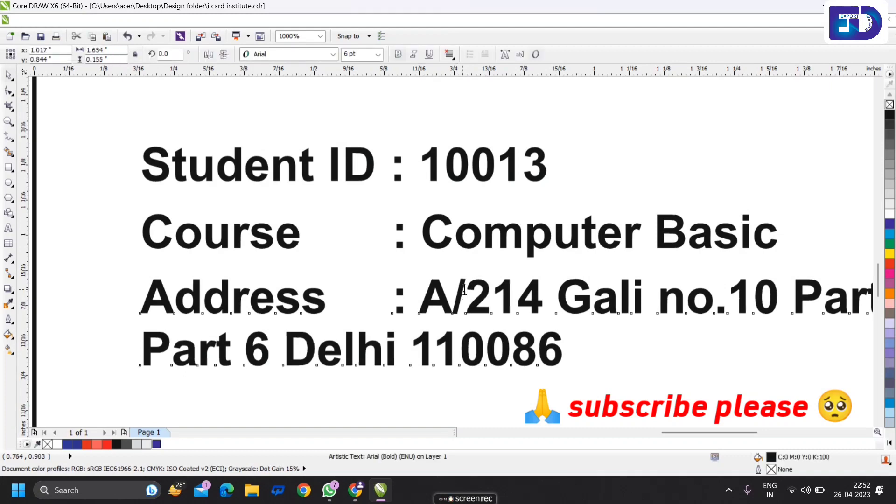
{"action": "left_click", "coordinate": [9, 74]}
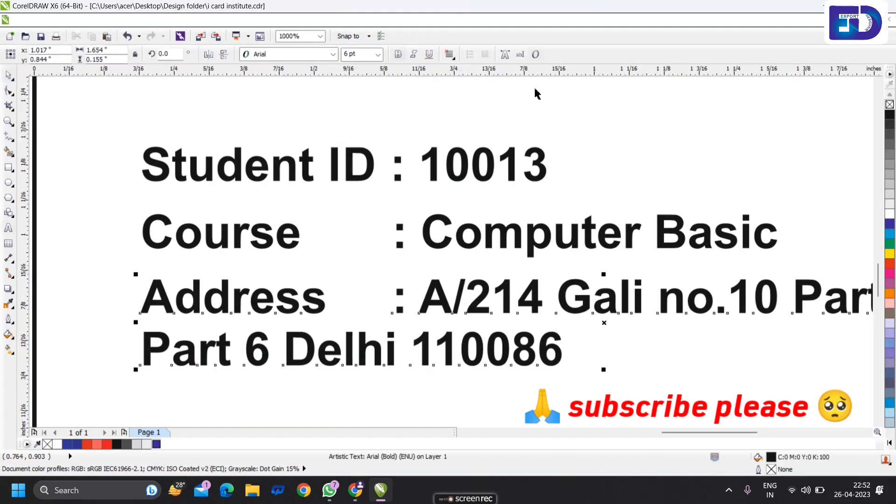
{"action": "scroll", "coordinate": [466, 184], "scroll_direction": "down", "scroll_amount": 1}
{"action": "scroll", "coordinate": [481, 247], "scroll_direction": "up", "scroll_amount": 1}
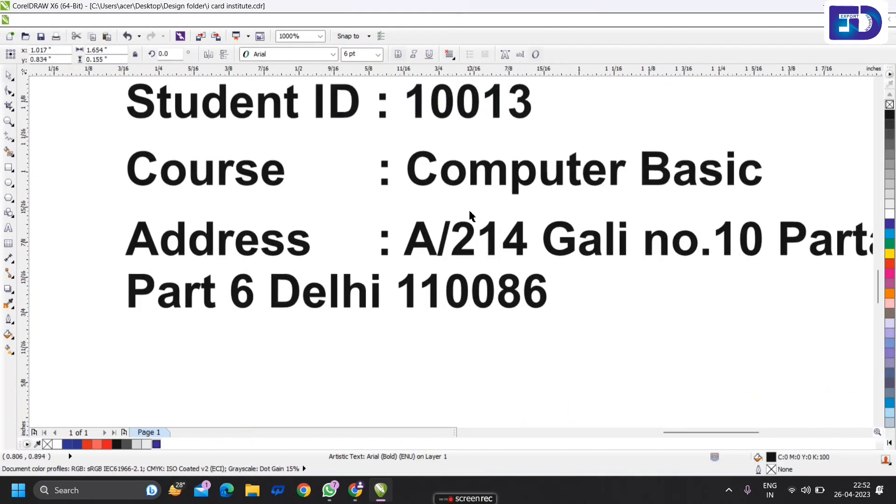
{"action": "scroll", "coordinate": [472, 231], "scroll_direction": "down", "scroll_amount": 4}
{"action": "left_click", "coordinate": [693, 214]}
{"action": "left_click_drag", "start_coordinate": [212, 292], "coordinate": [626, 292]}
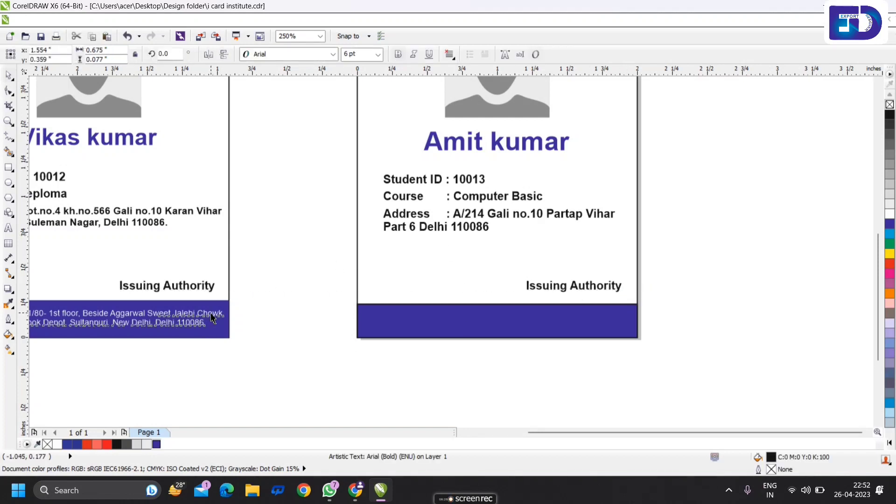
- Copy the institute's footer address into the second card's blue band
{"action": "left_click_drag", "start_coordinate": [209, 327], "coordinate": [451, 324]}
{"action": "left_click", "coordinate": [684, 279]}
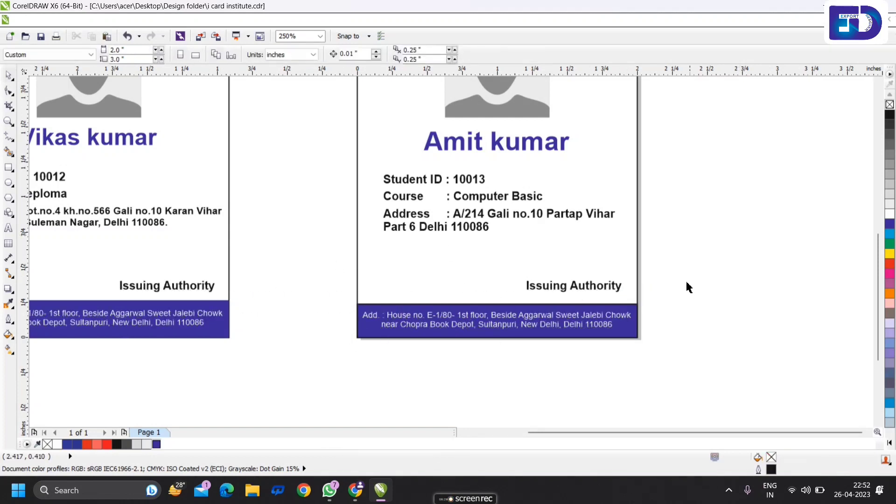
{"action": "scroll", "coordinate": [653, 289], "scroll_direction": "down", "scroll_amount": 2}
{"action": "scroll", "coordinate": [624, 283], "scroll_direction": "up", "scroll_amount": 2}
{"action": "scroll", "coordinate": [635, 280], "scroll_direction": "up", "scroll_amount": 2}
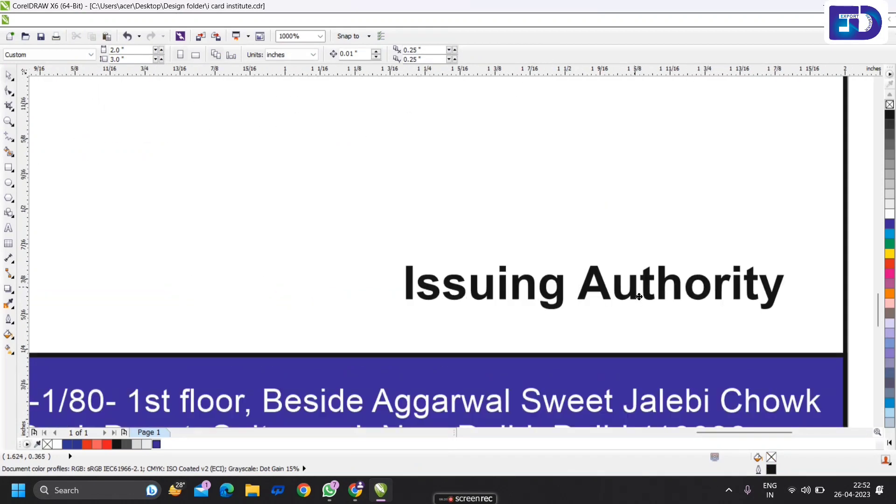
- Move Issuing Authority down and right so it sits just above the footer band
{"action": "left_click_drag", "start_coordinate": [635, 285], "coordinate": [645, 301]}
{"action": "scroll", "coordinate": [639, 291], "scroll_direction": "down", "scroll_amount": 2}
{"action": "left_click", "coordinate": [785, 265]}
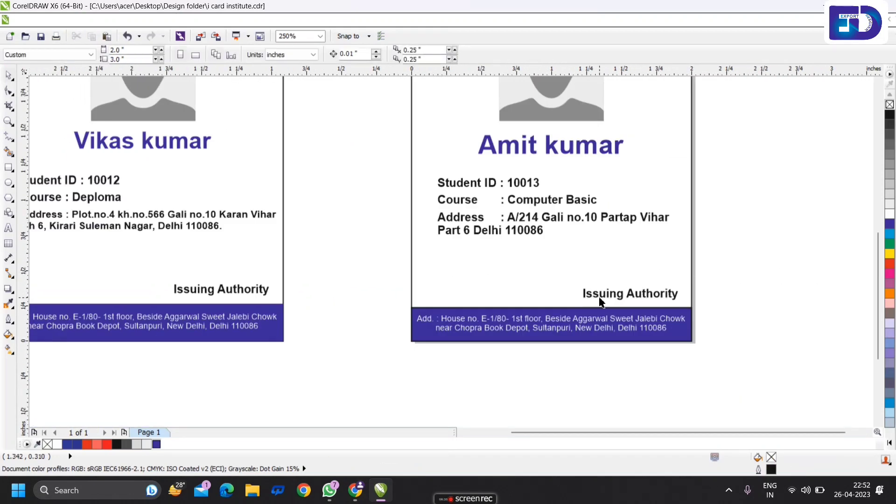
{"action": "scroll", "coordinate": [606, 271], "scroll_direction": "up", "scroll_amount": 3}
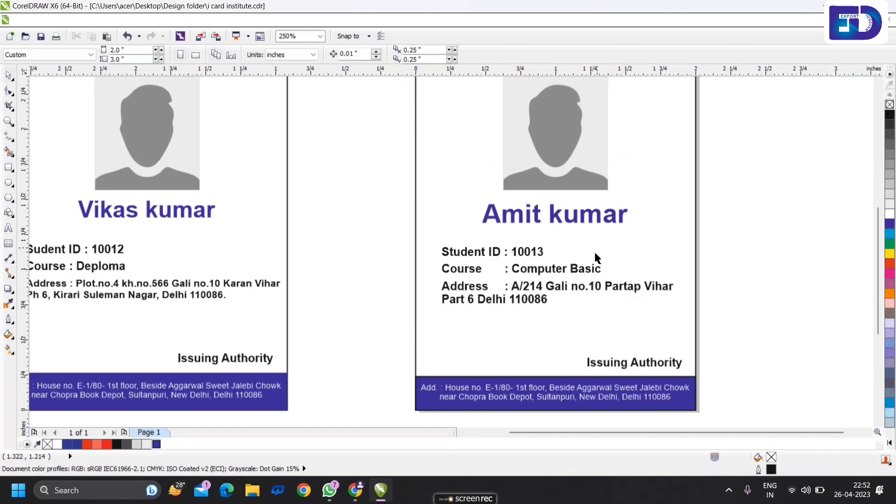
{"action": "scroll", "coordinate": [584, 285], "scroll_direction": "down", "scroll_amount": 2}
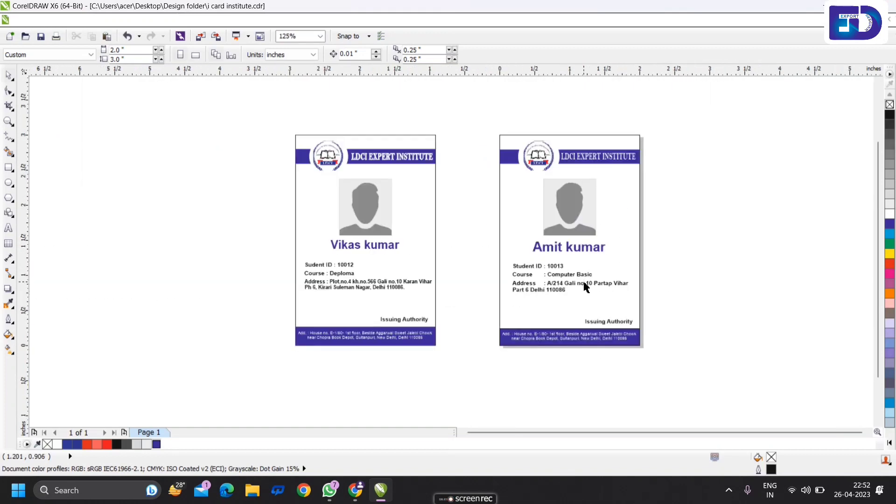
{"action": "scroll", "coordinate": [584, 285], "scroll_direction": "up", "scroll_amount": 2}
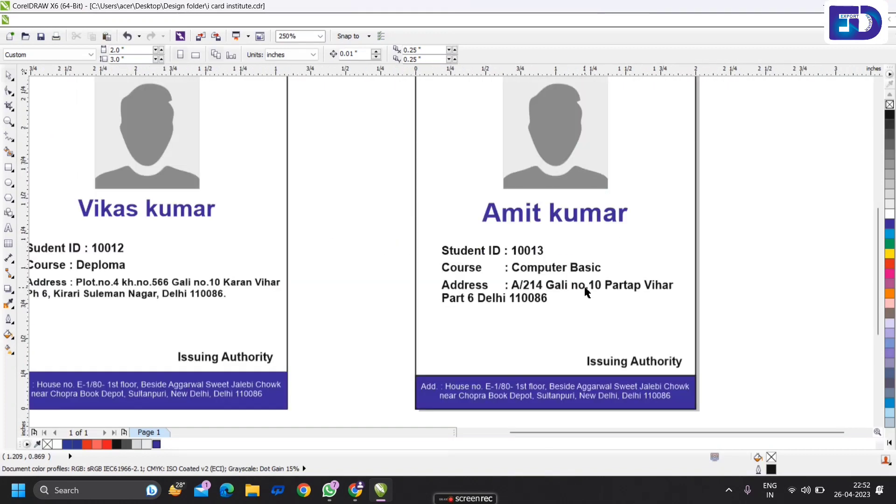
{"action": "scroll", "coordinate": [586, 290], "scroll_direction": "down", "scroll_amount": 2}
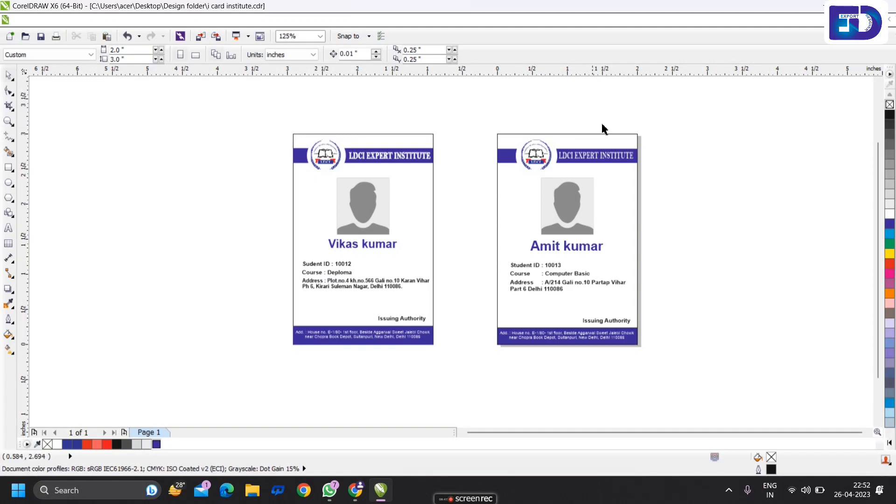
{"action": "scroll", "coordinate": [624, 307], "scroll_direction": "up", "scroll_amount": 2}
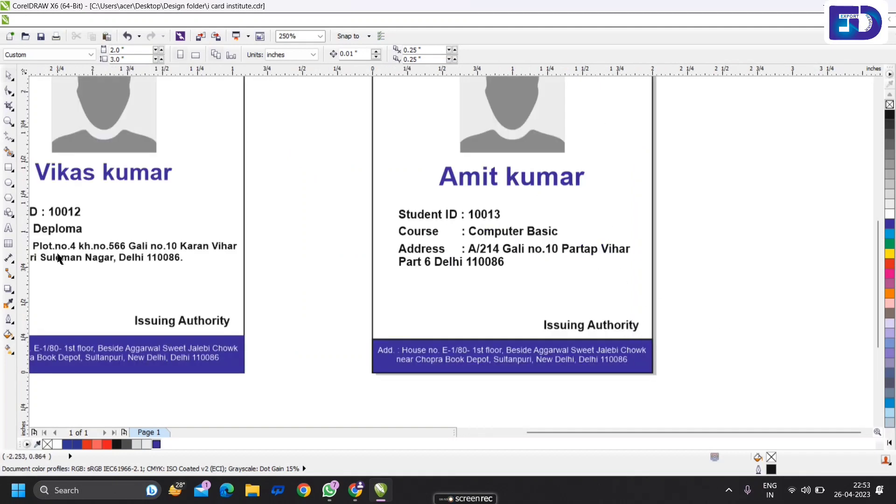
- Type a 'Teacher sig.' label on the second card and save the document
{"action": "left_click", "coordinate": [8, 228]}
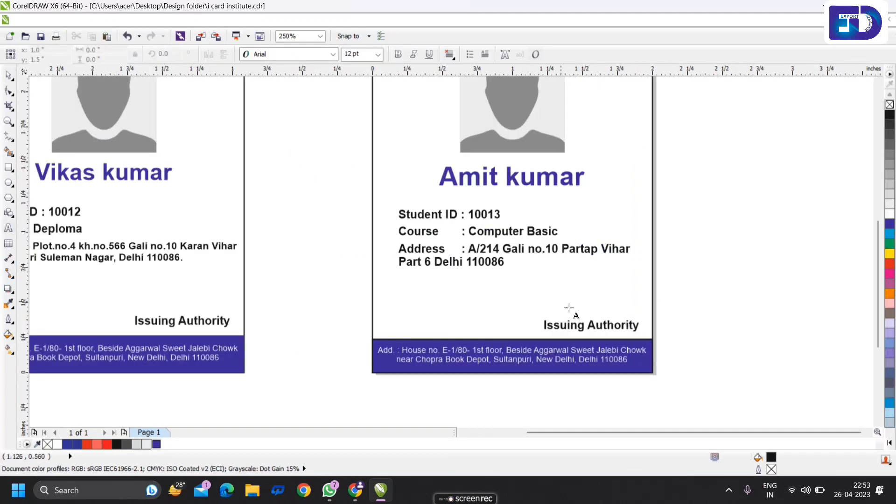
{"action": "left_click", "coordinate": [542, 305]}
{"action": "type", "text": "Te"}
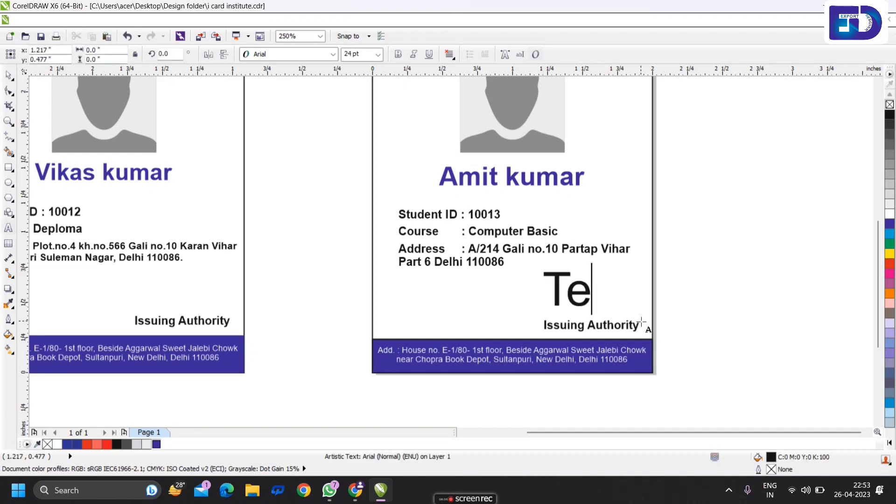
{"action": "type", "text": "acher si"}
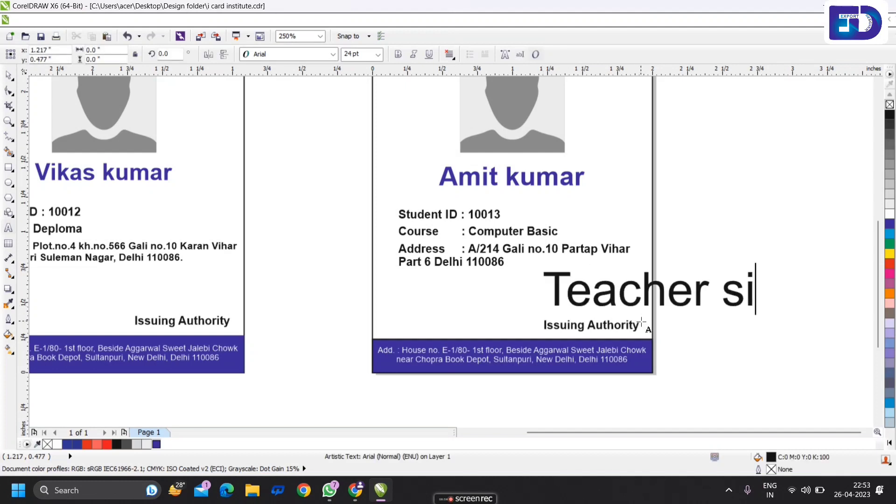
{"action": "type", "text": "g."}
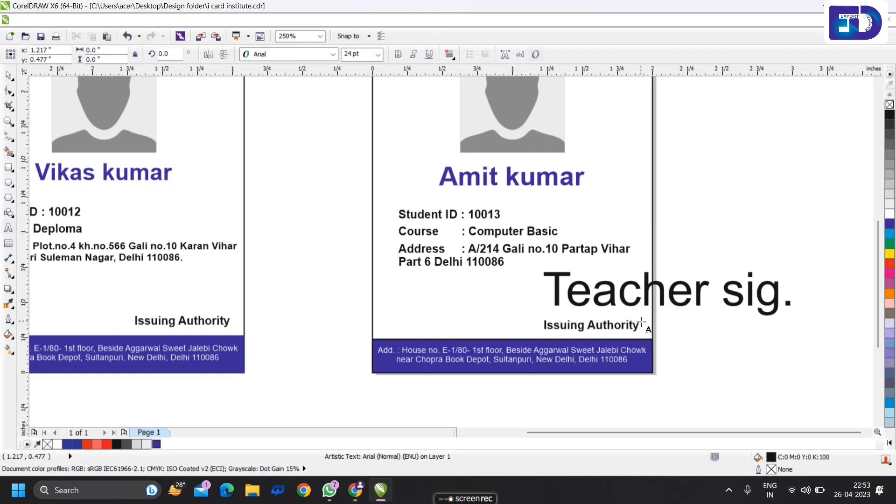
{"action": "key", "text": "ctrl+space"}
{"action": "key", "text": "ctrl+s"}
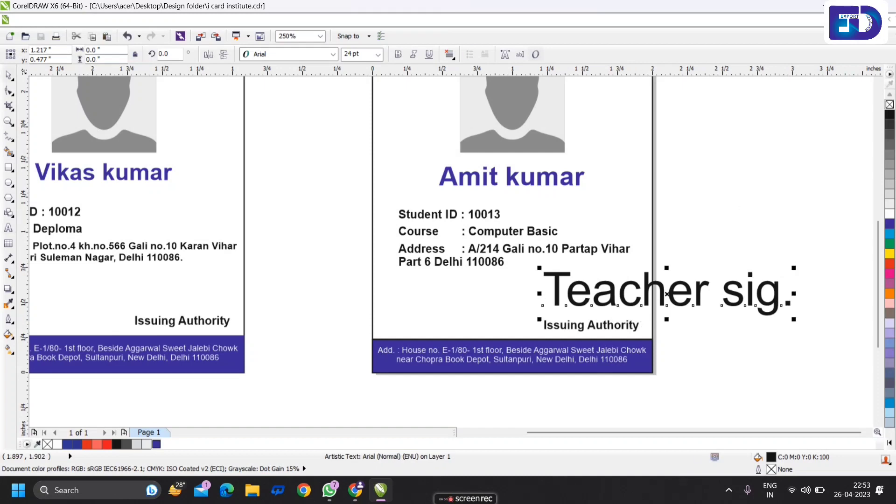
- Make Teacher sig. bold and small above Issuing Authority, then preview both cards full screen
{"action": "left_click", "coordinate": [398, 54]}
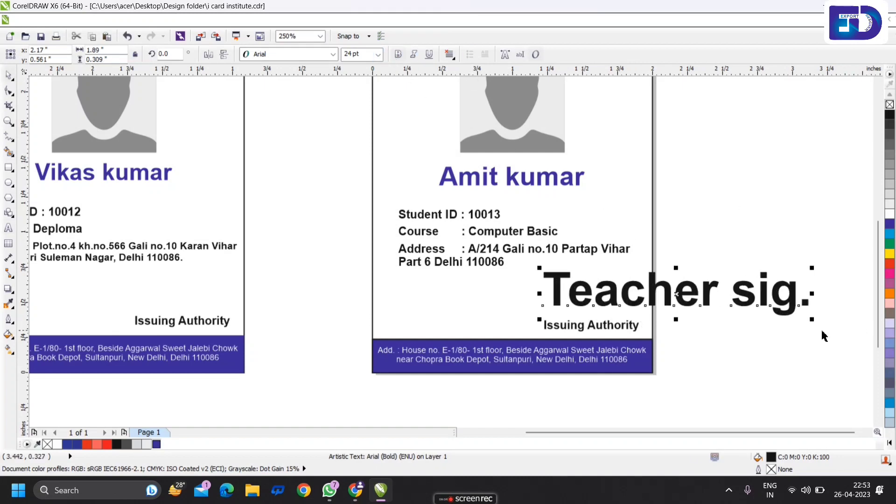
{"action": "left_click_drag", "start_coordinate": [813, 322], "coordinate": [627, 351]}
{"action": "scroll", "coordinate": [575, 271], "scroll_direction": "up", "scroll_amount": 2}
{"action": "left_click", "coordinate": [600, 280]}
{"action": "scroll", "coordinate": [600, 280], "scroll_direction": "down", "scroll_amount": 3}
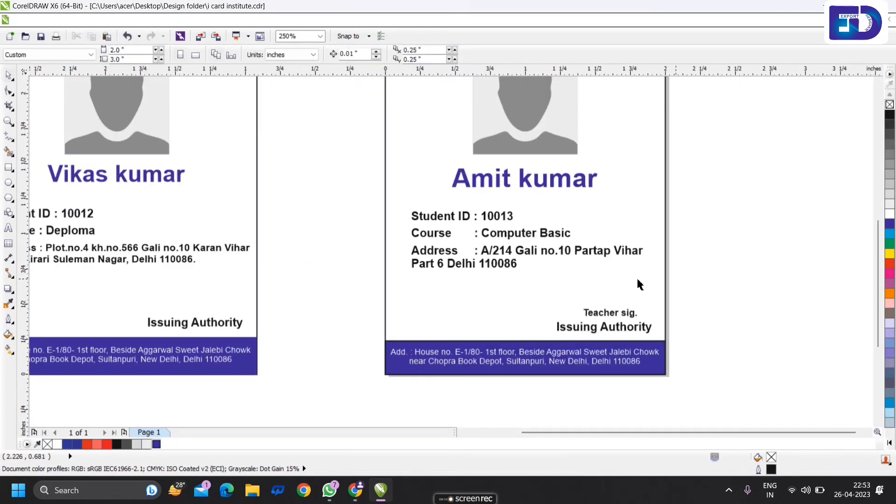
{"action": "scroll", "coordinate": [552, 144], "scroll_direction": "up", "scroll_amount": 1}
{"action": "scroll", "coordinate": [501, 175], "scroll_direction": "down", "scroll_amount": 1}
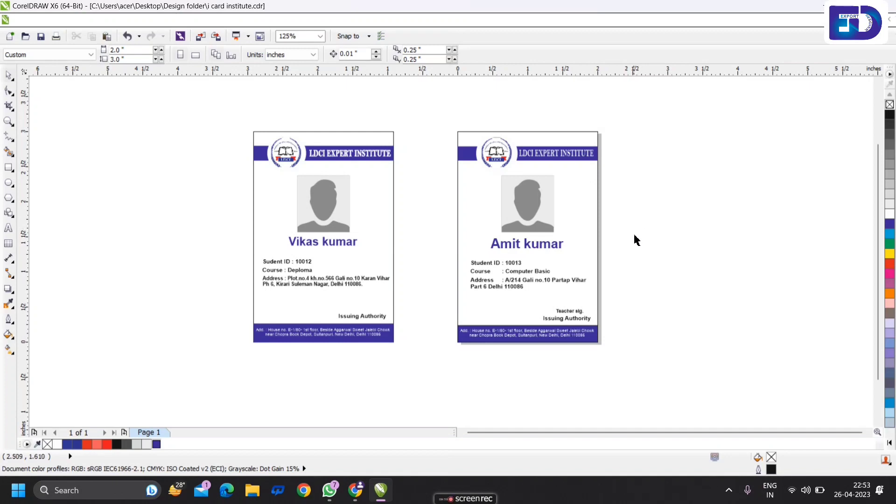
{"action": "key", "text": "F9"}
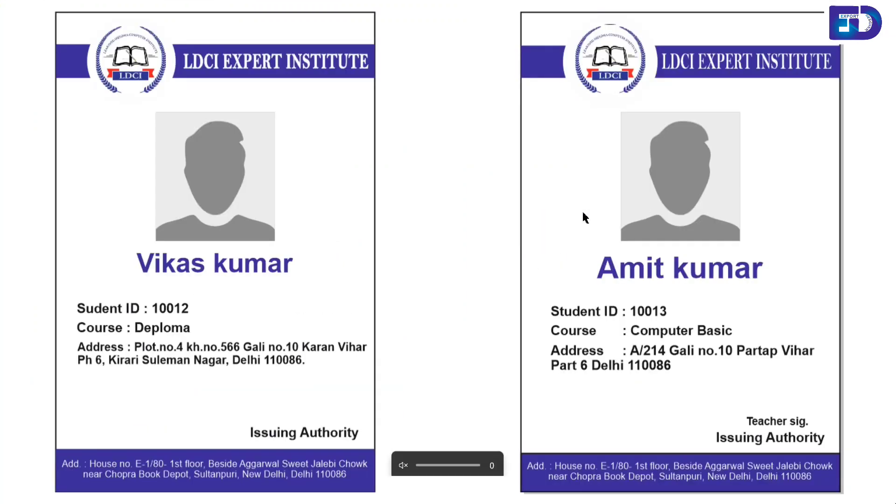